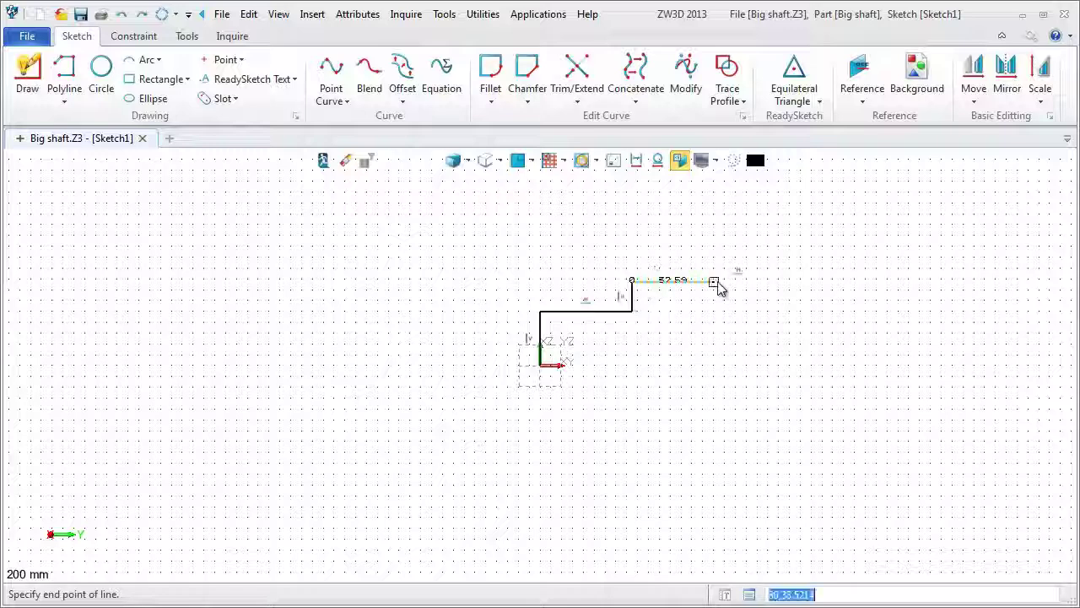
Continue the stepped shaft outline up to a highest shoulder about 42 mm long and down over two lower shoulders, and end the line.
left_click(714, 246)
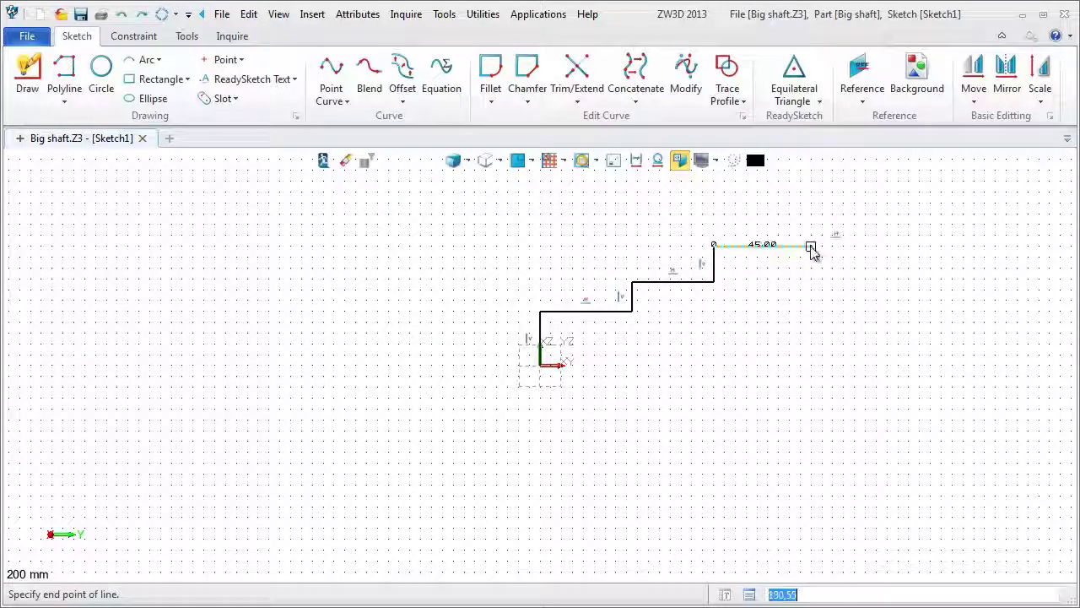
left_click(805, 247)
left_click(806, 290)
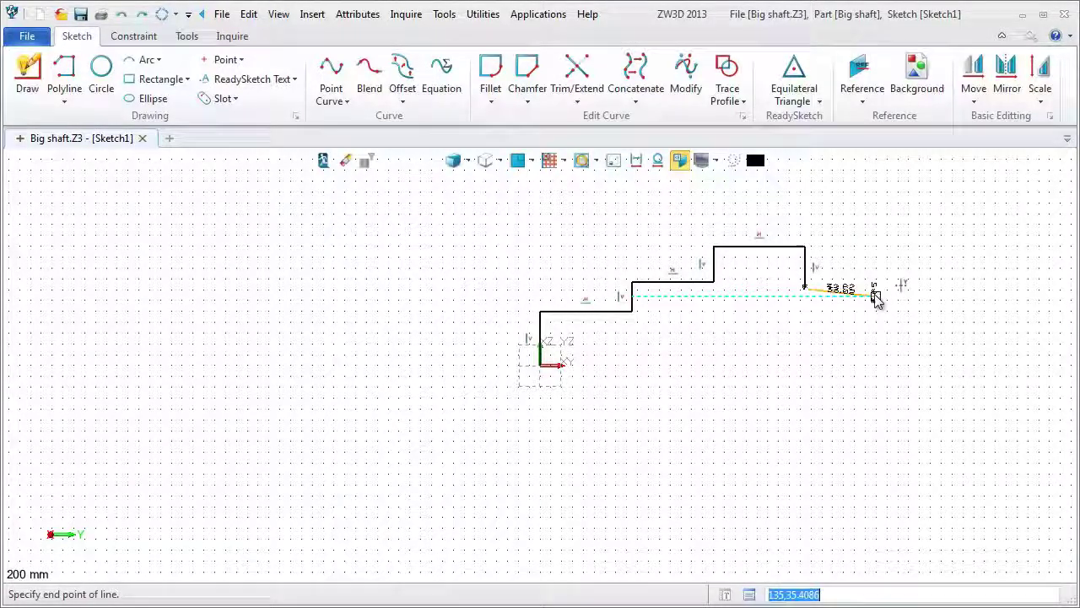
left_click(877, 289)
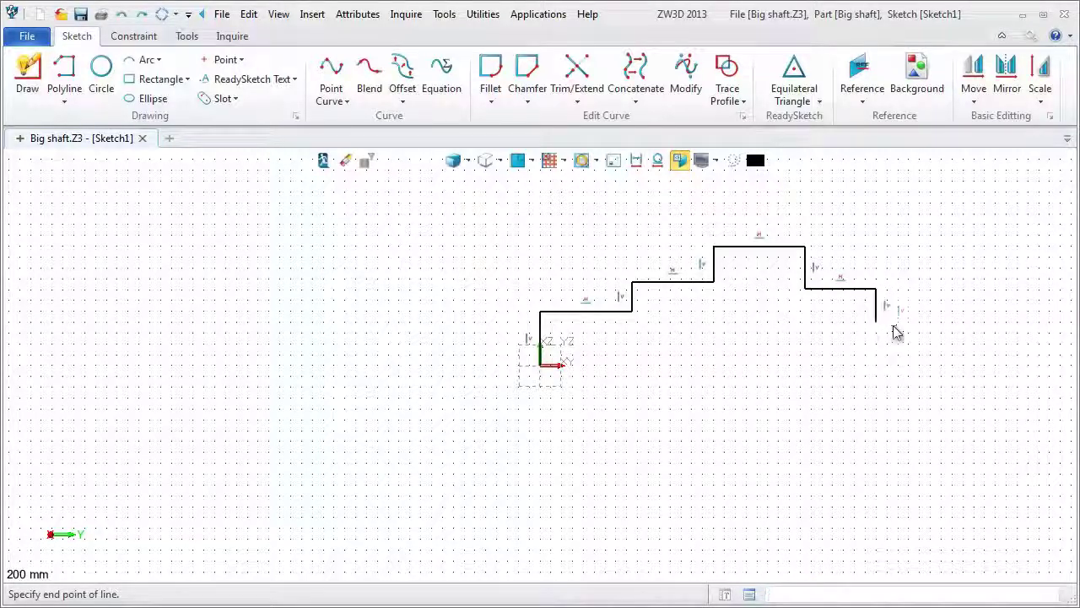
left_click(974, 321)
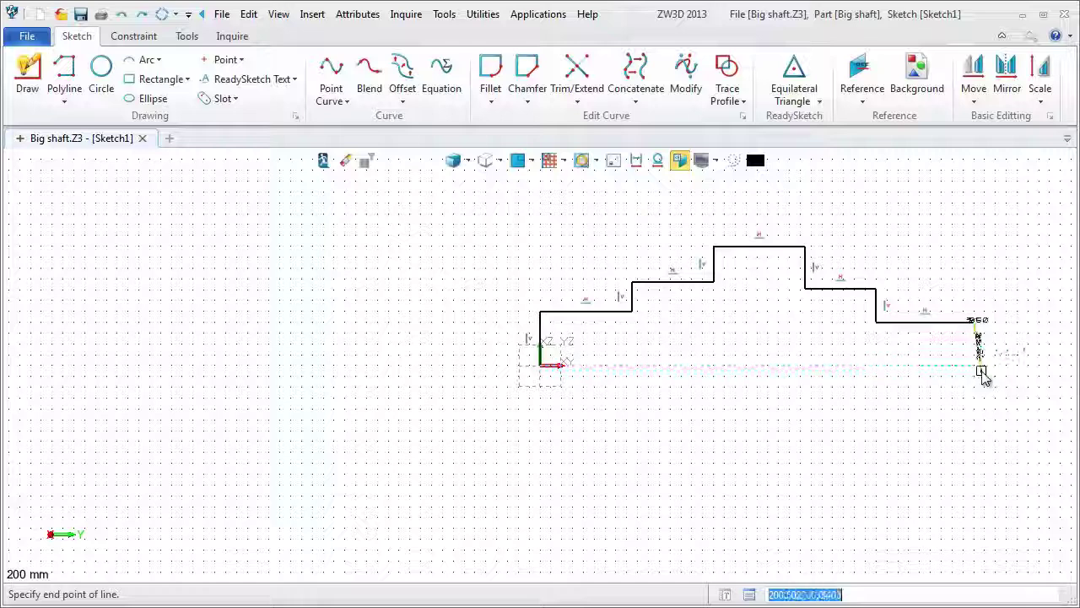
right_click(974, 326)
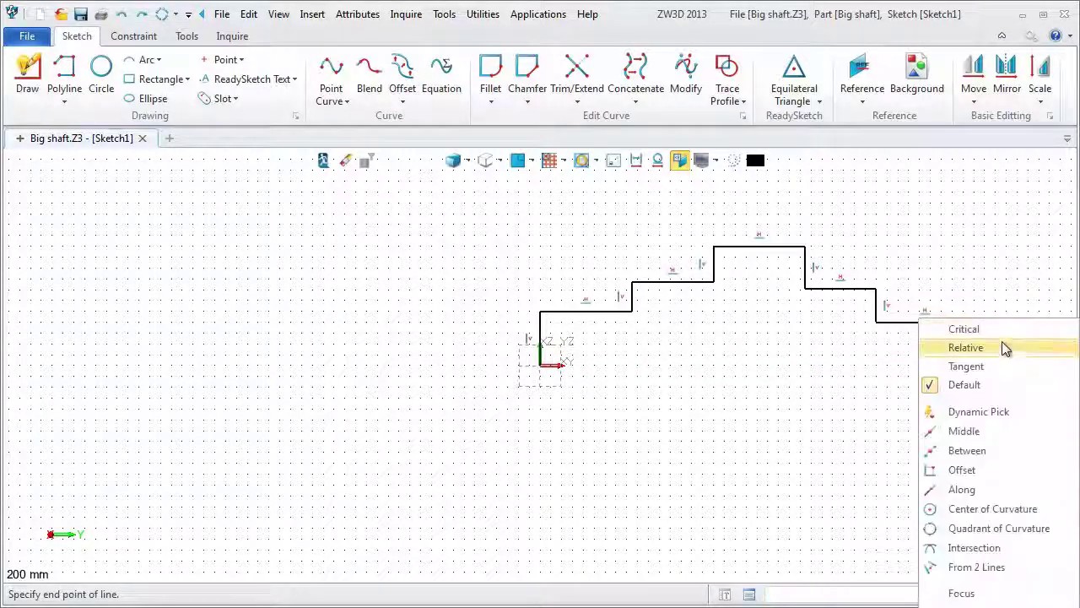
left_click(977, 328)
left_click(984, 289)
middle_click(986, 291)
left_click(979, 304)
key("Delete")
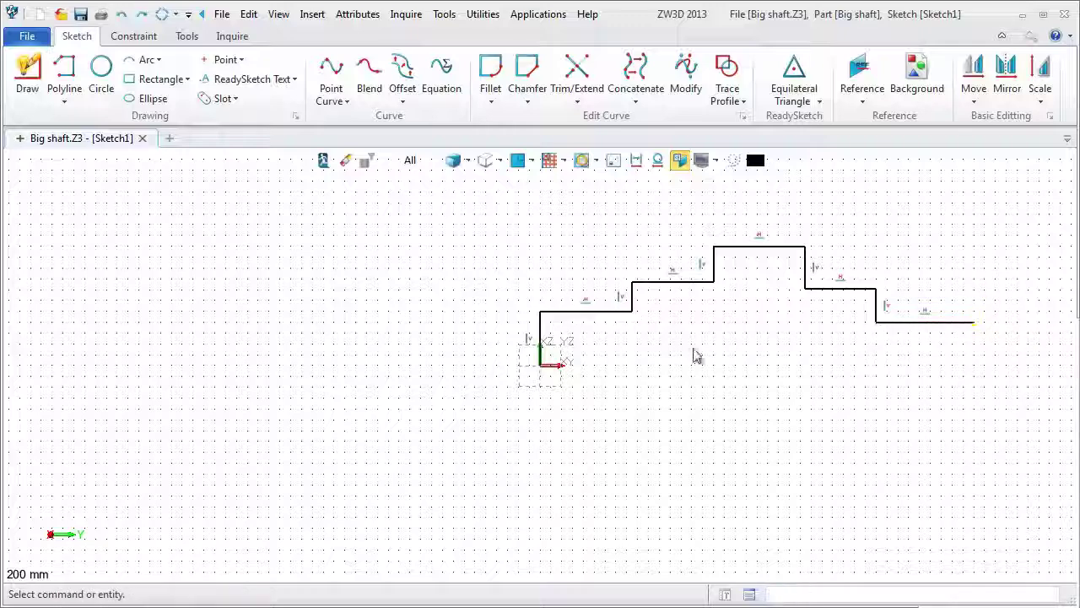
Dimension the horizontal length of the first shoulder, starting at the sketch origin end, as 49 mm.
scroll(512, 402, "down", 2)
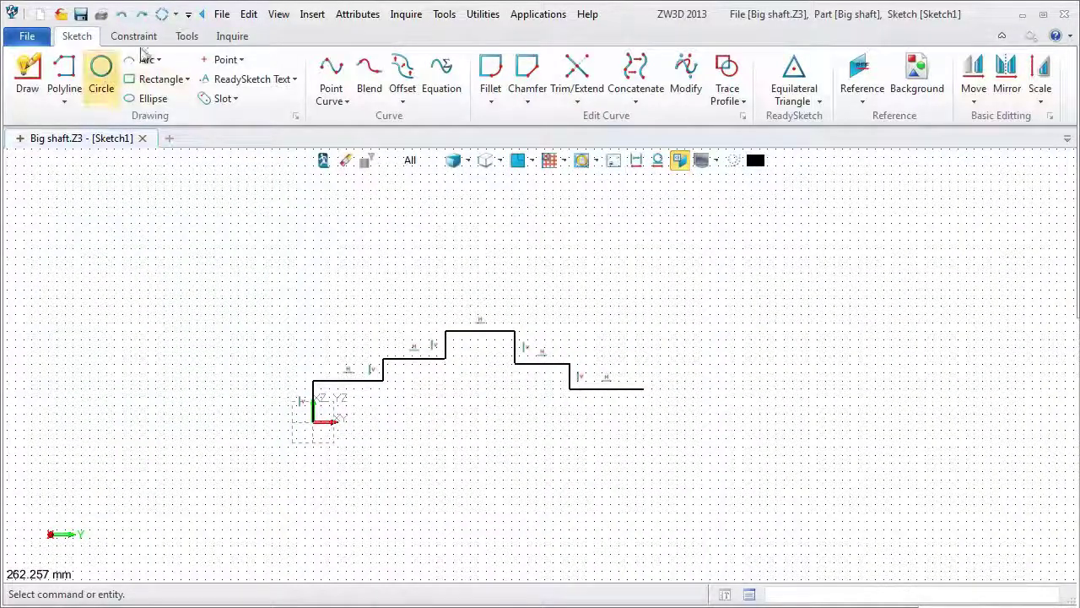
left_click(139, 36)
left_click(459, 78)
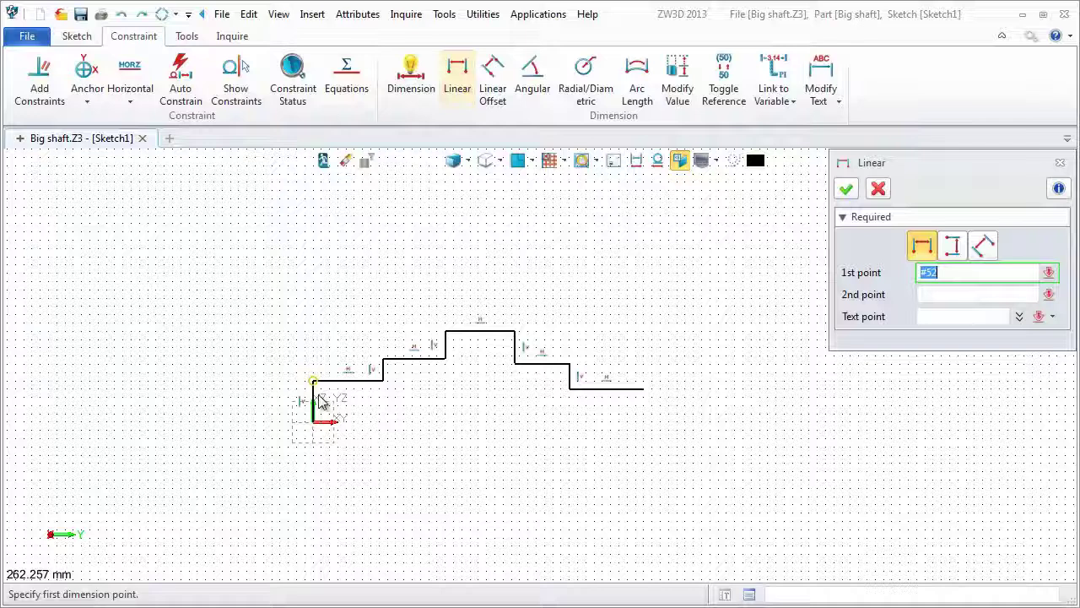
left_click(411, 74)
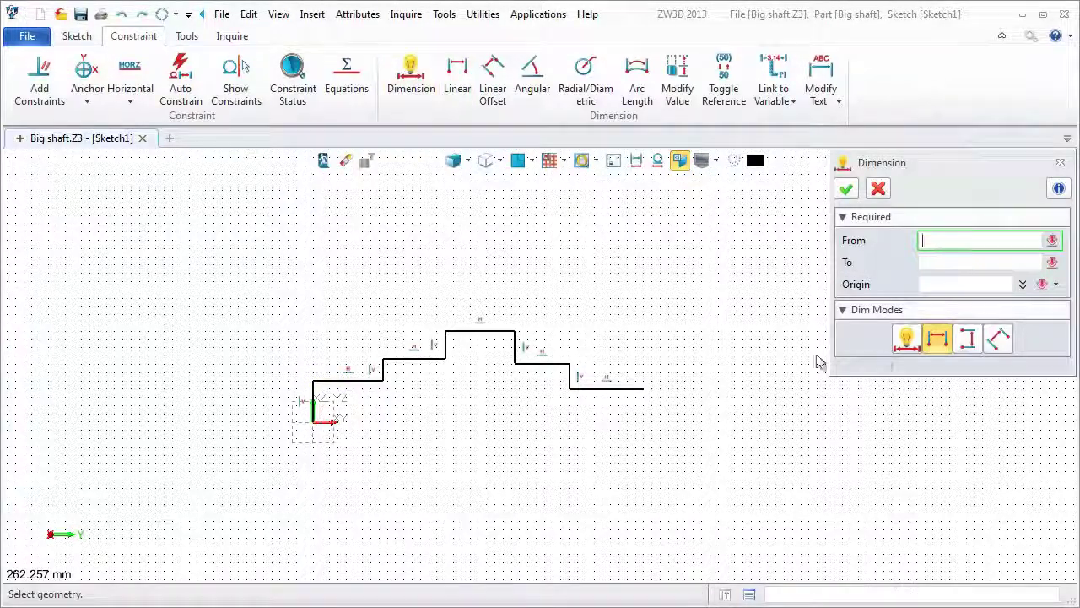
left_click(374, 383)
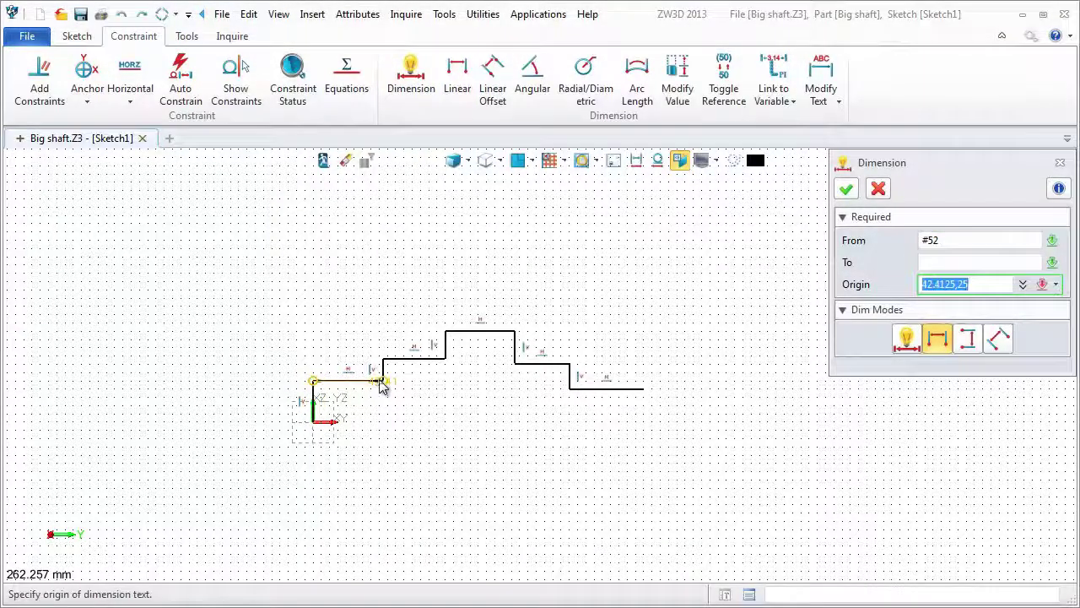
left_click(362, 332)
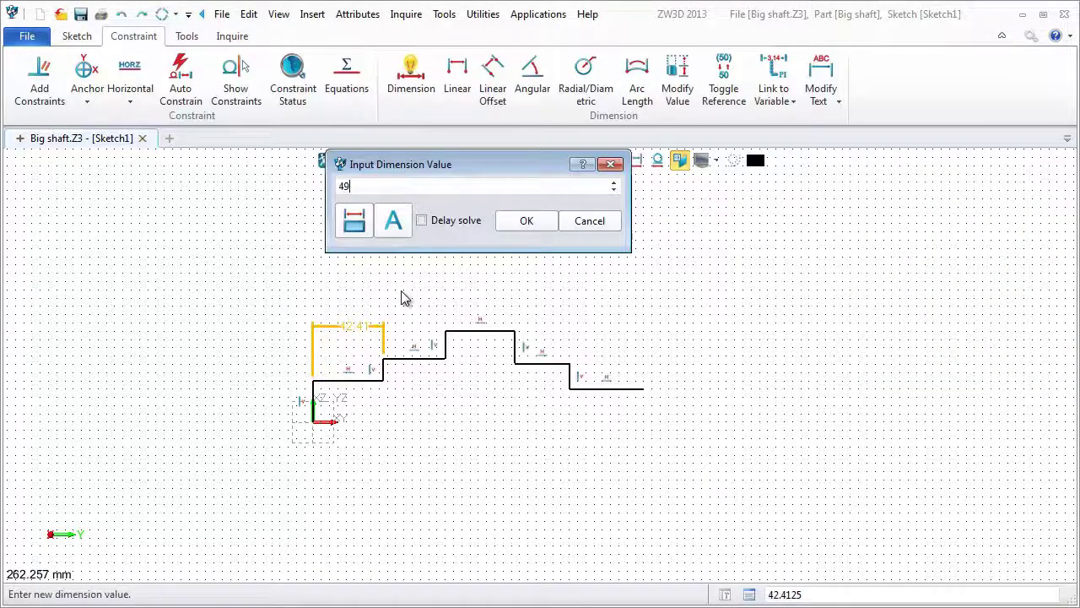
key("Return")
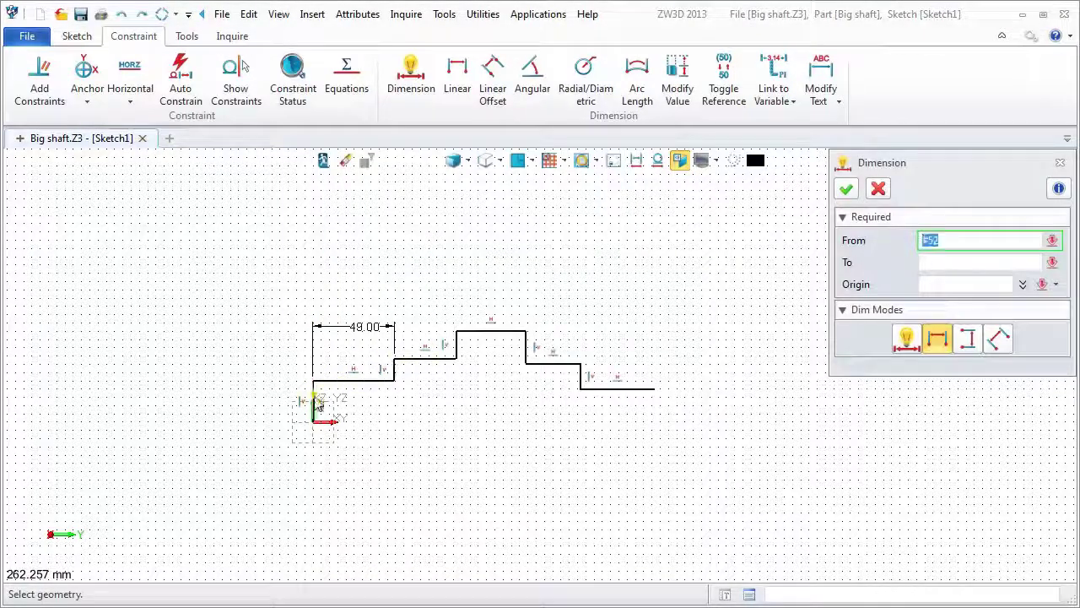
Dimension the horizontal distance from the shaft's origin end to the start of the highest shoulder as 110 mm.
left_click(313, 385)
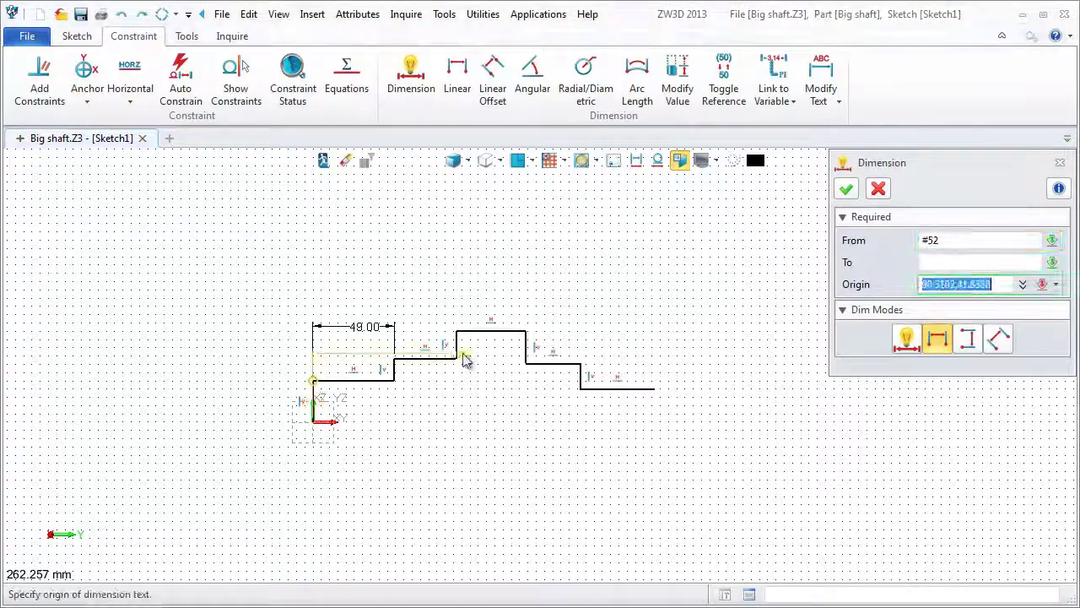
left_click(390, 287)
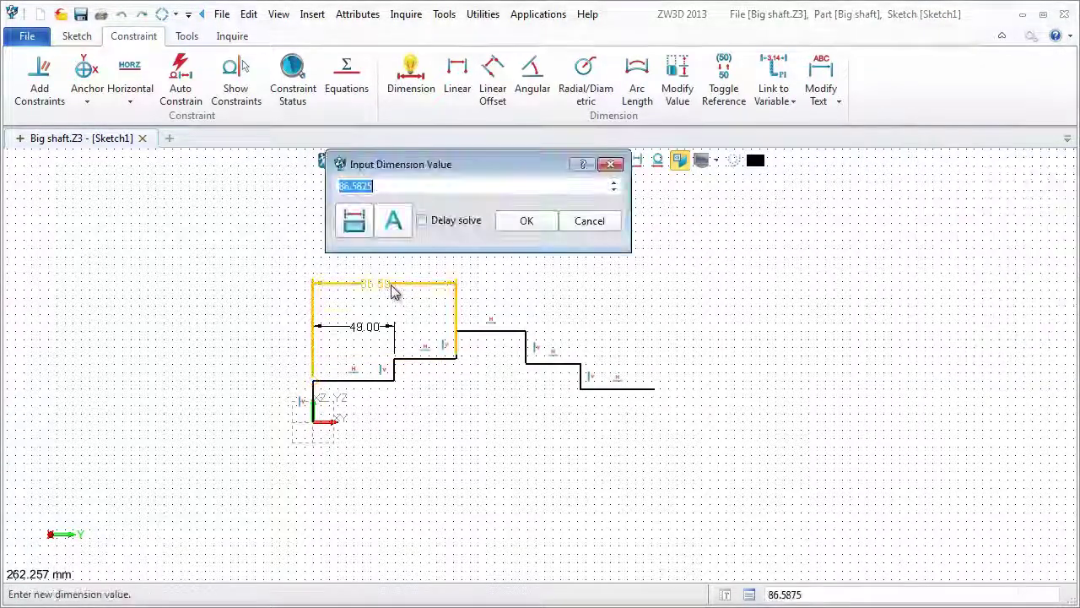
type("11")
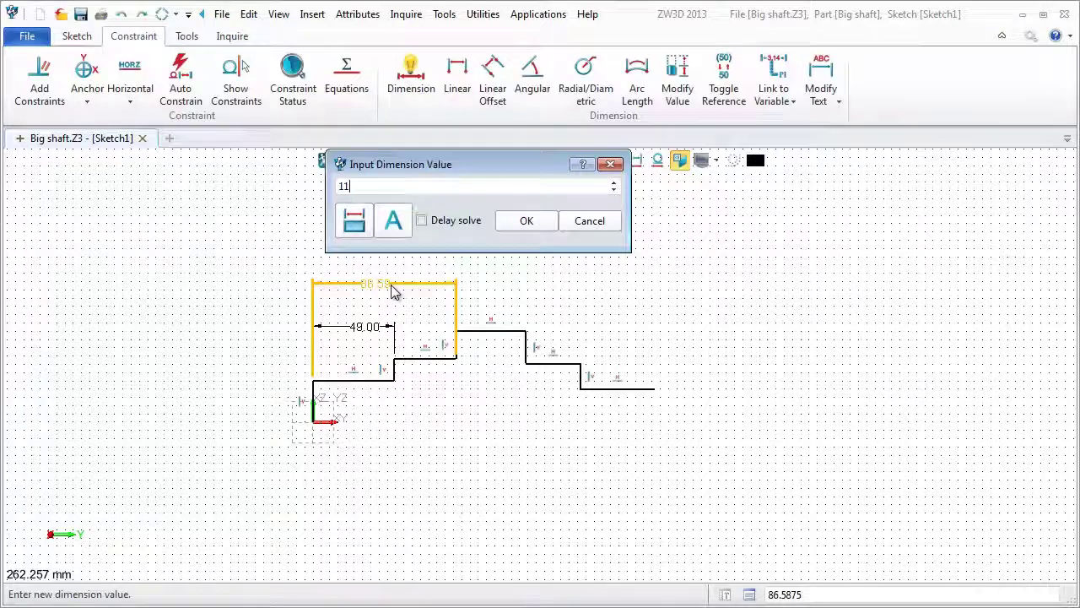
type("0")
key("Return")
left_click(314, 385)
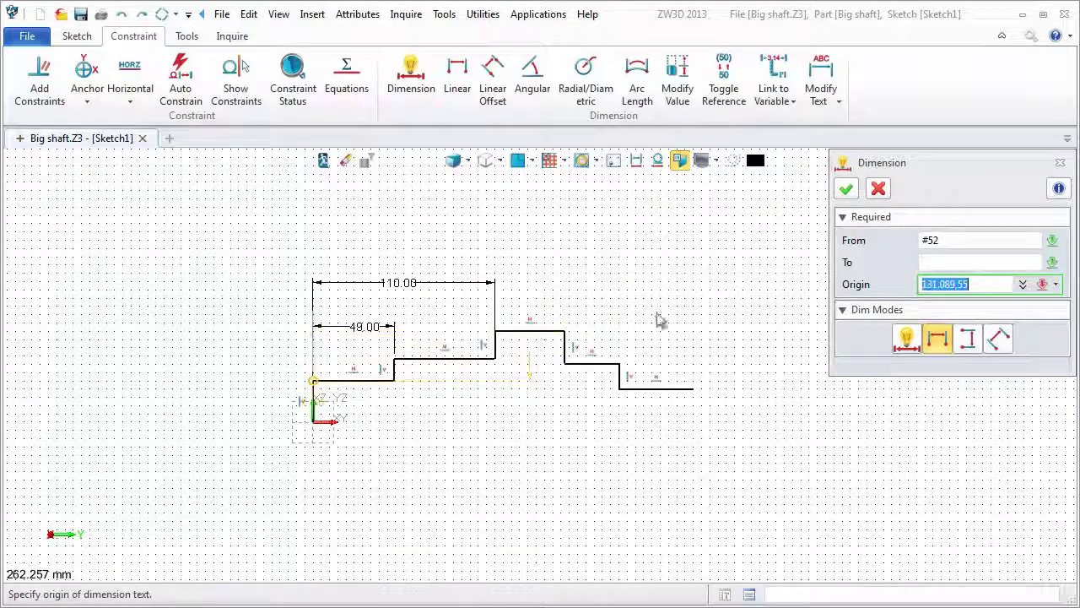
left_click(961, 240)
key("Escape")
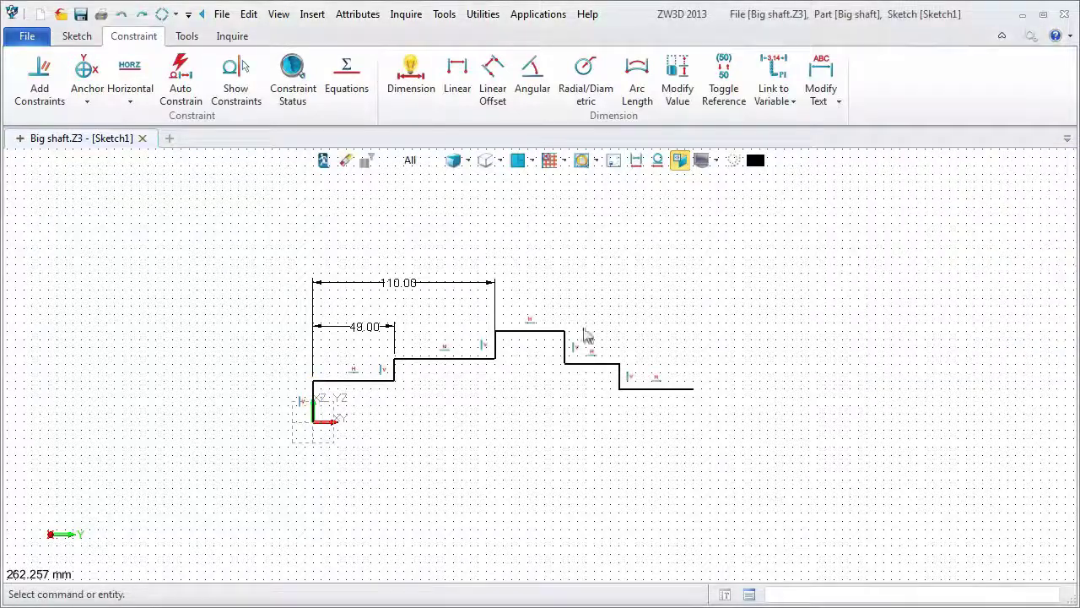
Dimension the horizontal length of the highest shoulder as 154 mm.
middle_click(523, 333)
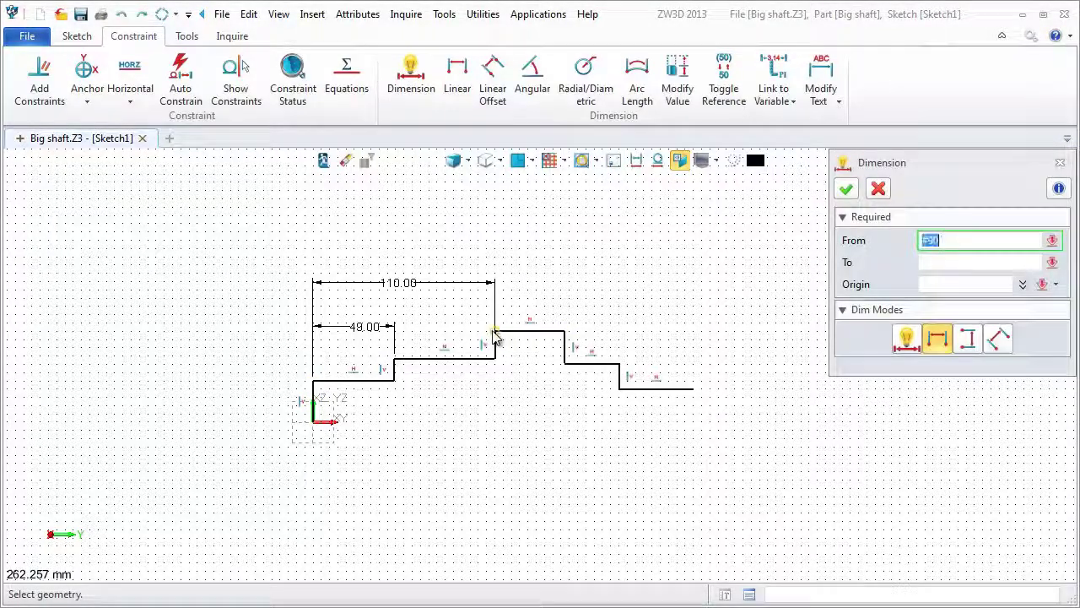
middle_click(497, 336)
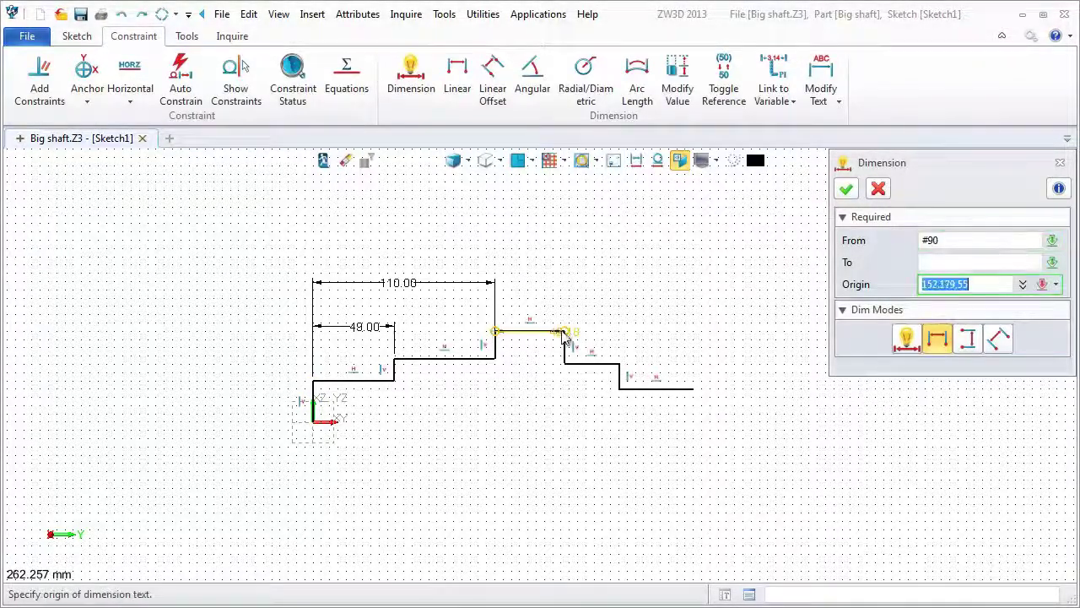
left_click(530, 290)
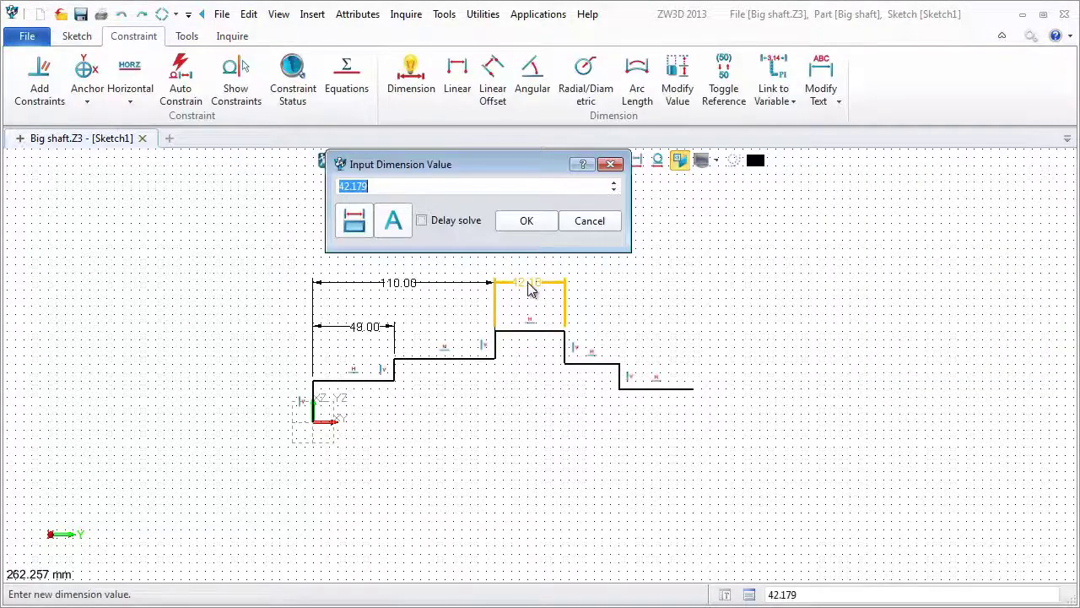
key("Return")
Dimension the horizontal length of the shoulder just after the highest one as 90 mm.
mouse_move(673, 403)
middle_mouse_down()
mouse_move(495, 391)
mouse_move(495, 411)
middle_mouse_up()
left_click(533, 343)
middle_click(535, 342)
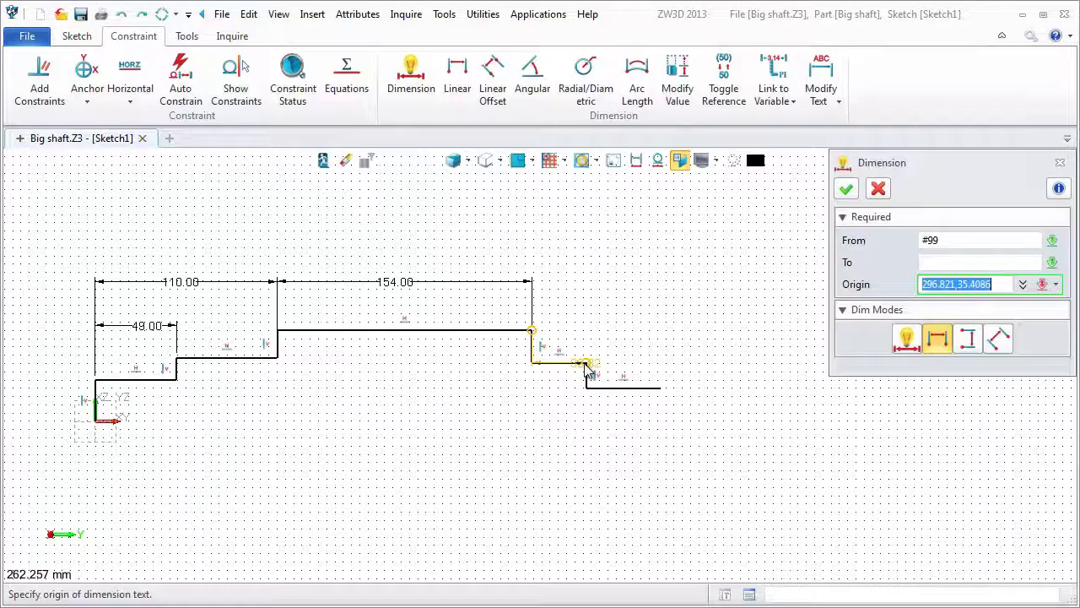
left_click(560, 282)
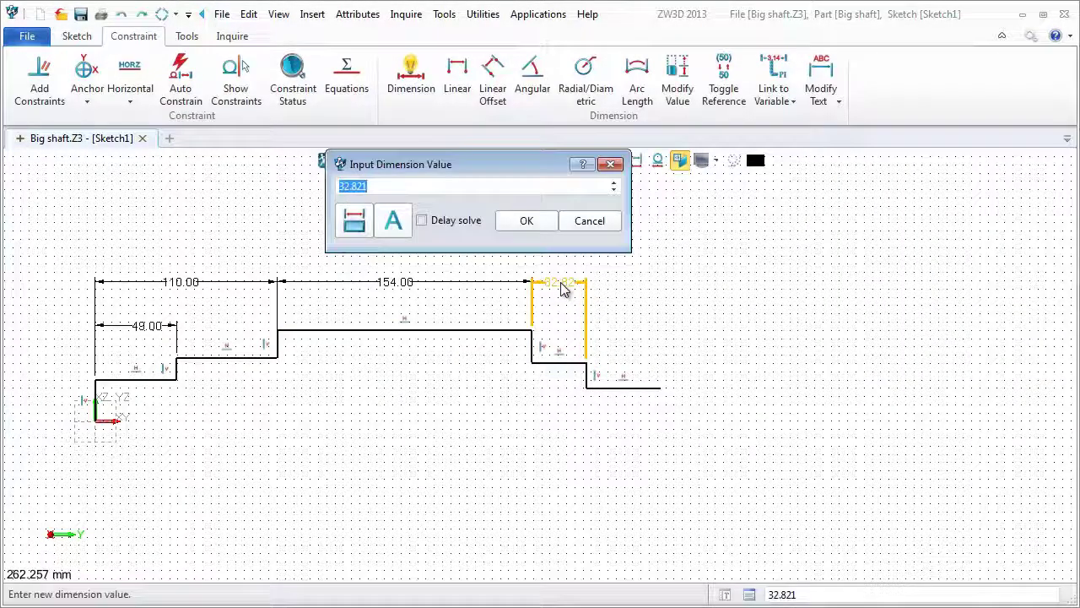
type("90")
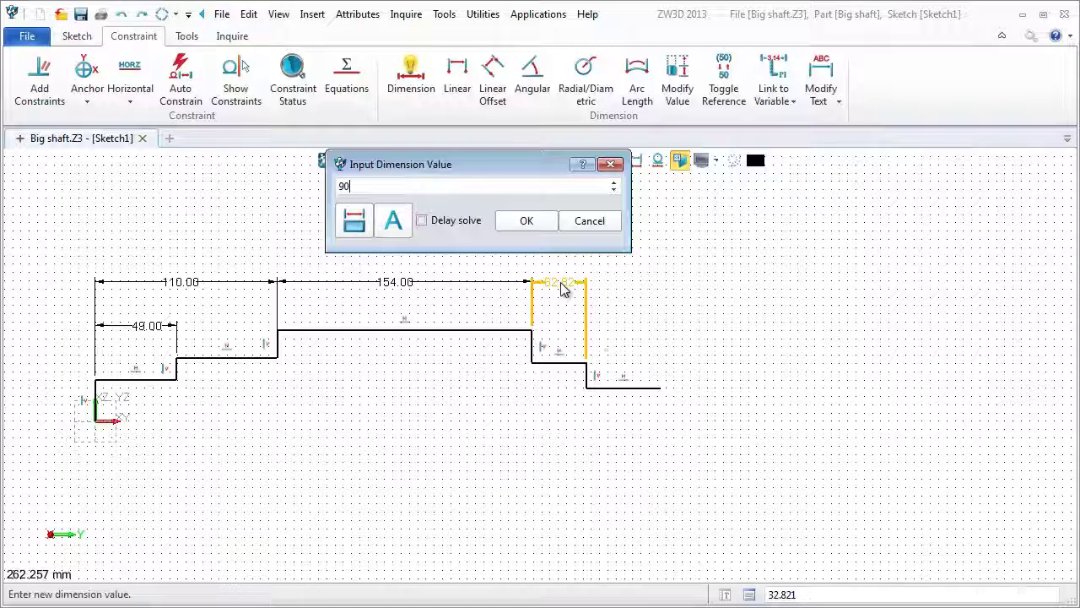
key("Return")
Dimension the horizontal length of the last shoulder as 40 mm and finish the horizontal dimensioning.
left_click(684, 369)
middle_click(685, 372)
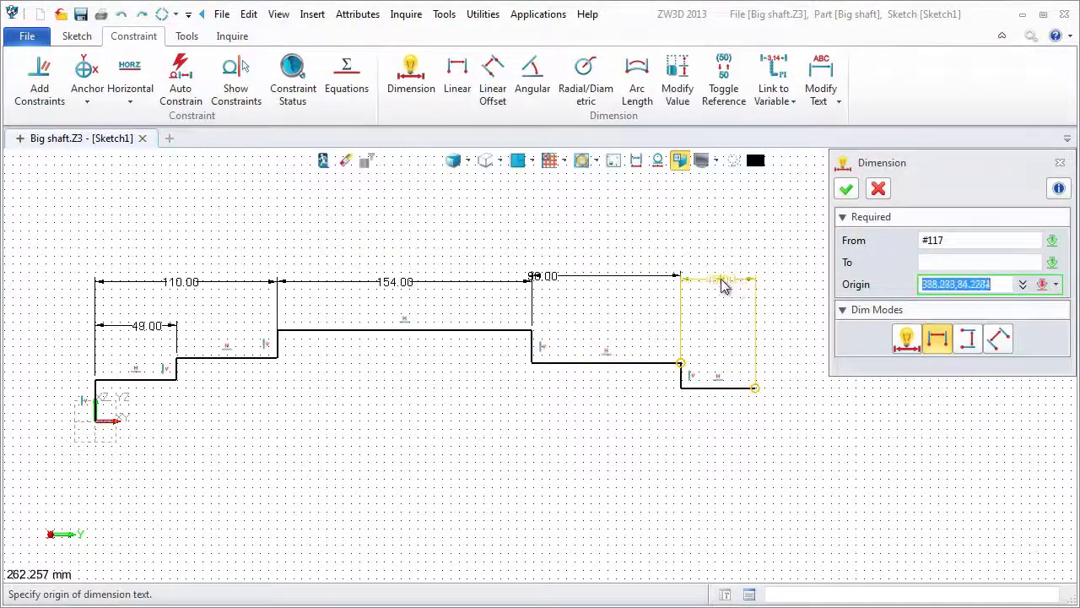
left_click(722, 286)
type("40")
key("Return")
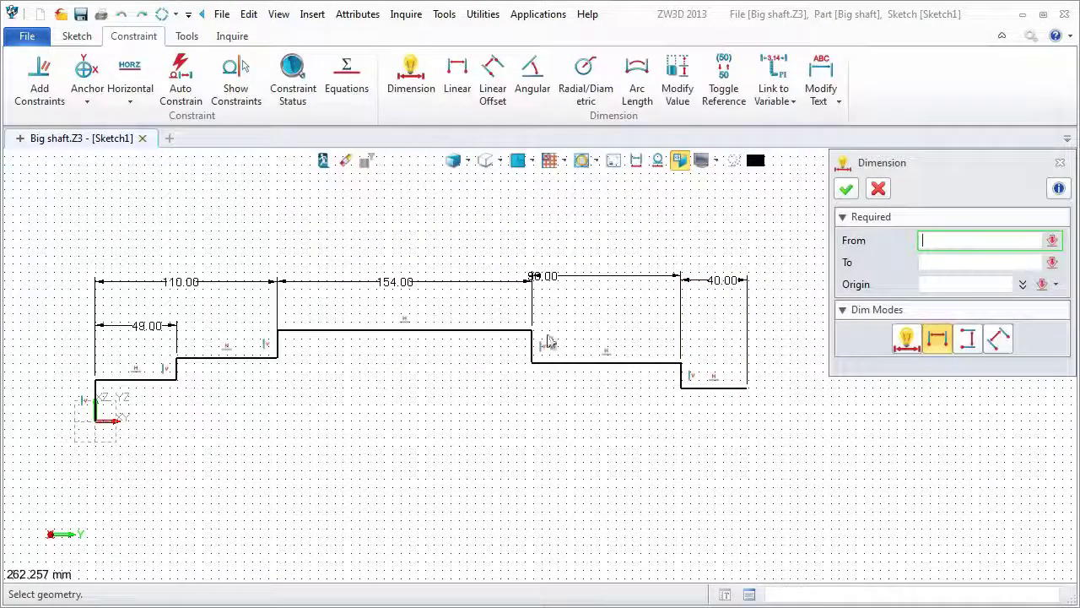
left_click(857, 196)
Add a vertical dimension from the sketch origin to the top of the first shoulder and set it to 32.5 mm.
middle_click_drag(578, 413, 685, 384)
middle_click(627, 388)
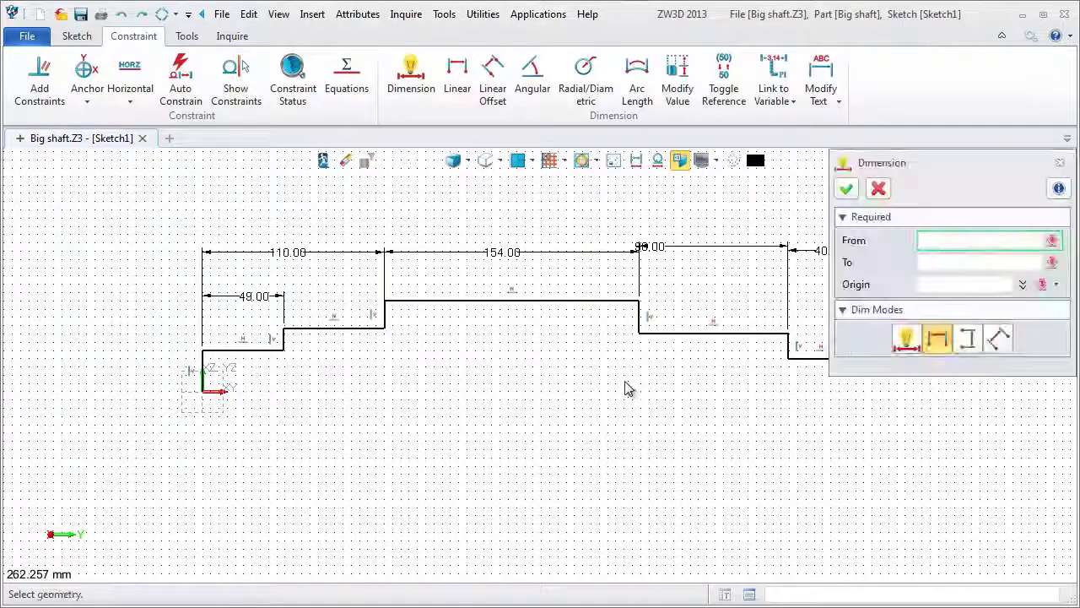
left_click(967, 342)
left_click(205, 369)
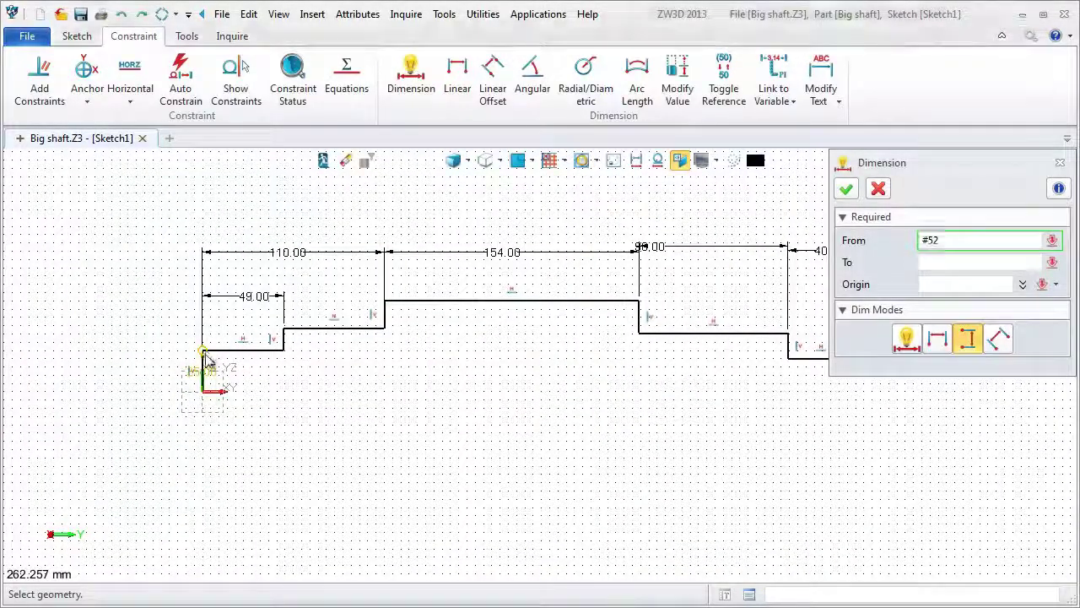
left_click(149, 380)
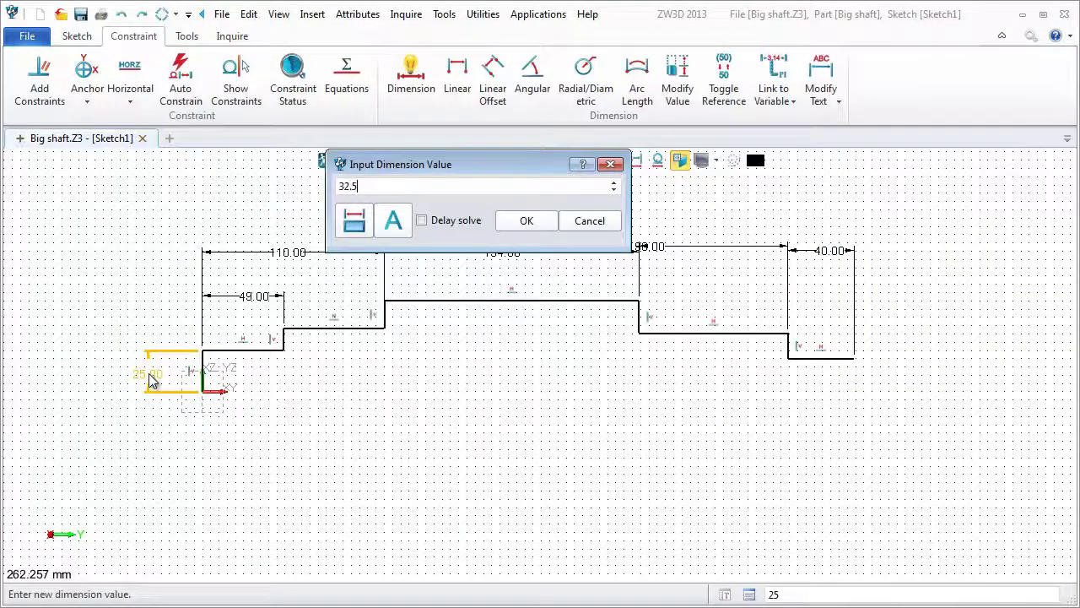
key("Return")
Add a vertical dimension from the sketch origin to the second shoulder and set it to 33 mm.
left_click(283, 328)
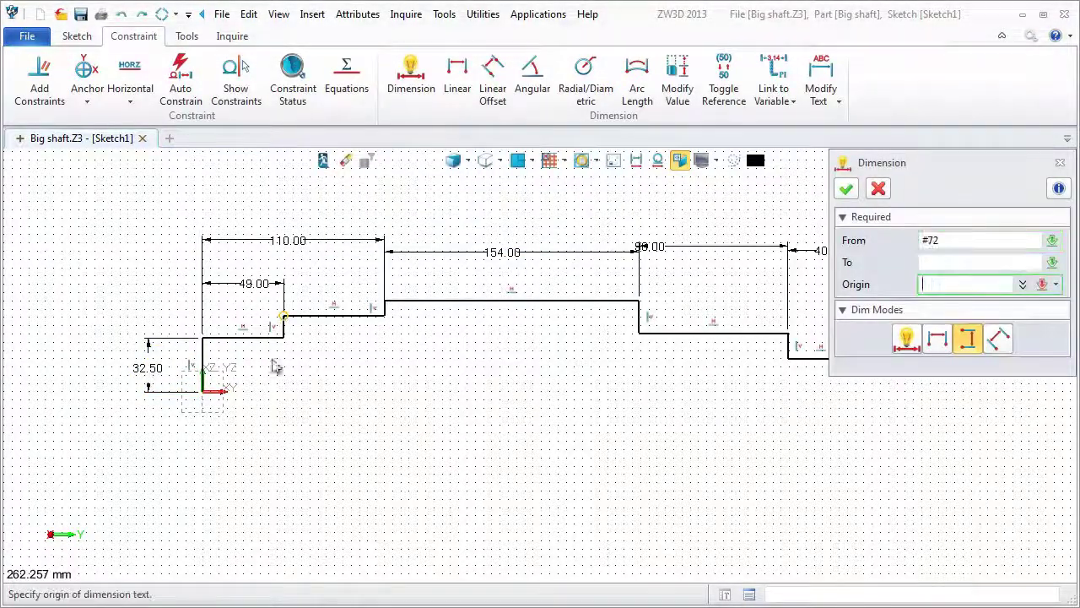
left_click(314, 364)
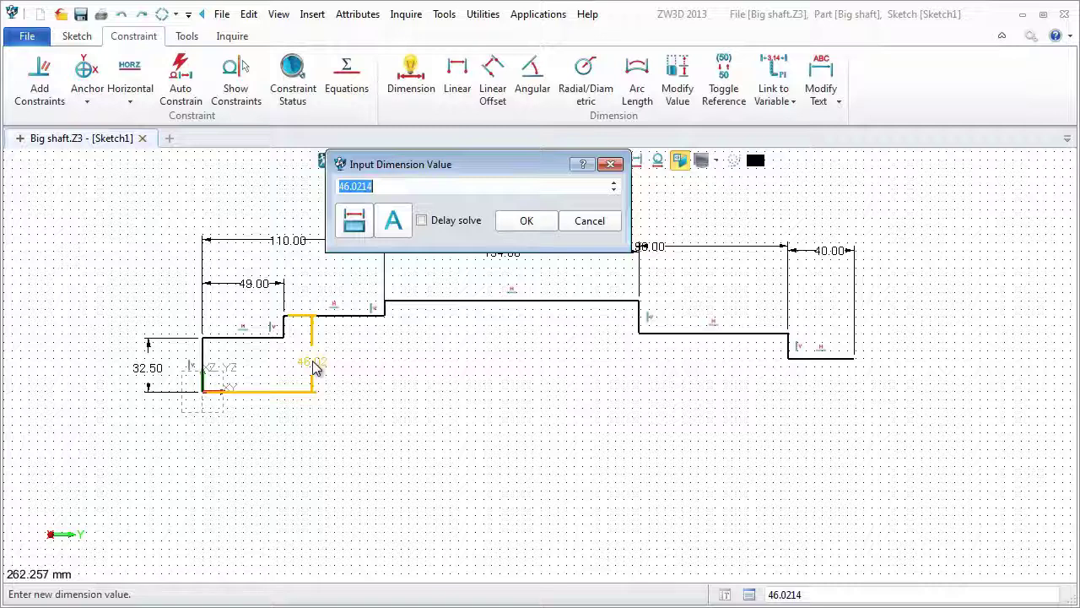
type("33")
key("Return")
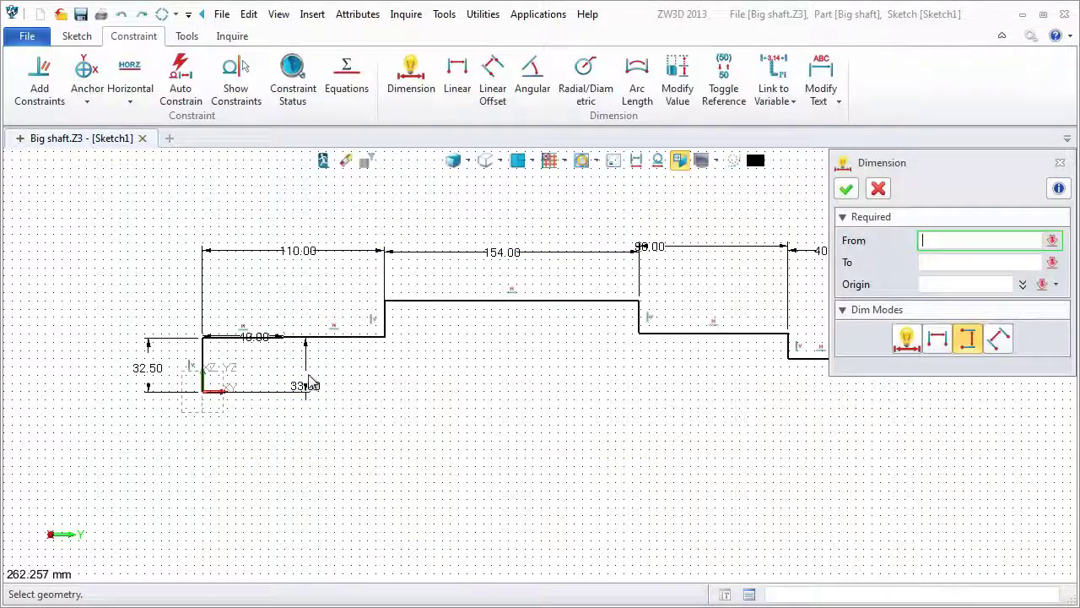
Add a vertical dimension from the sketch origin to the highest shoulder and set it to 35 mm.
scroll(258, 366, "up", 5)
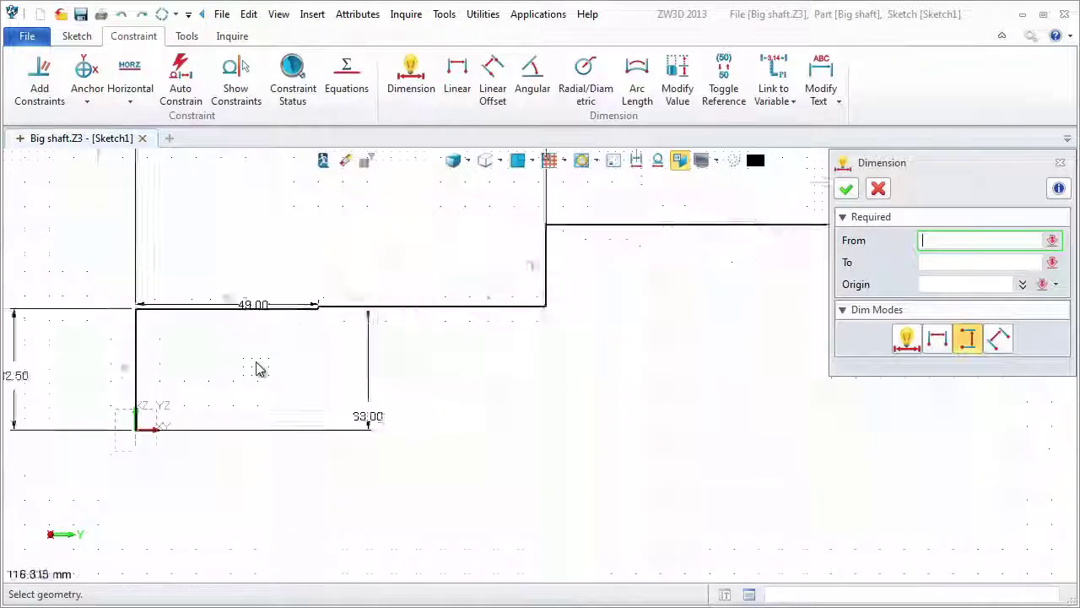
scroll(330, 304, "down", 2)
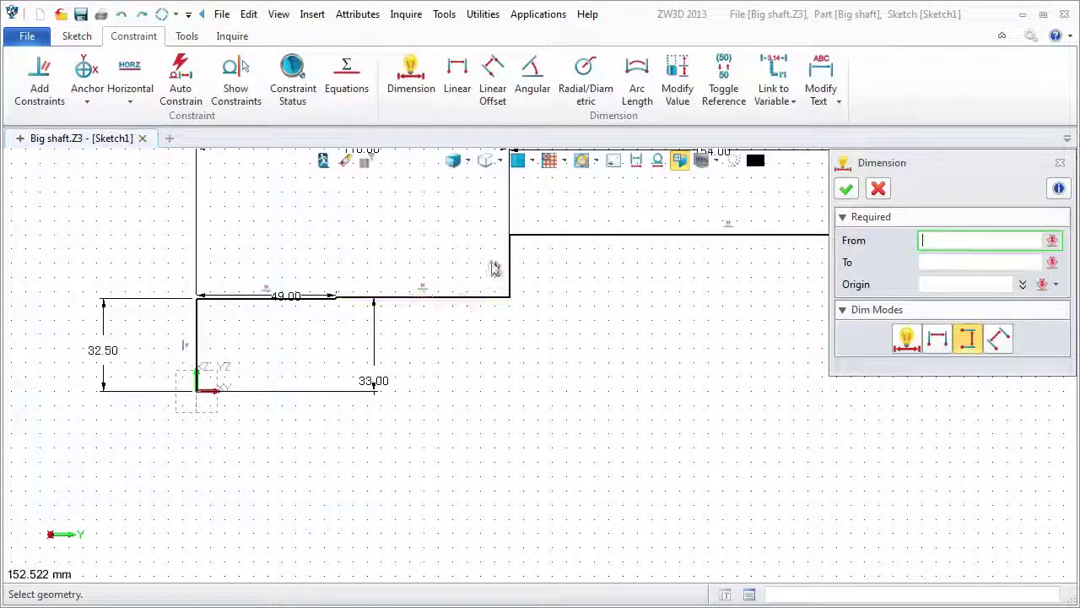
left_click(516, 245)
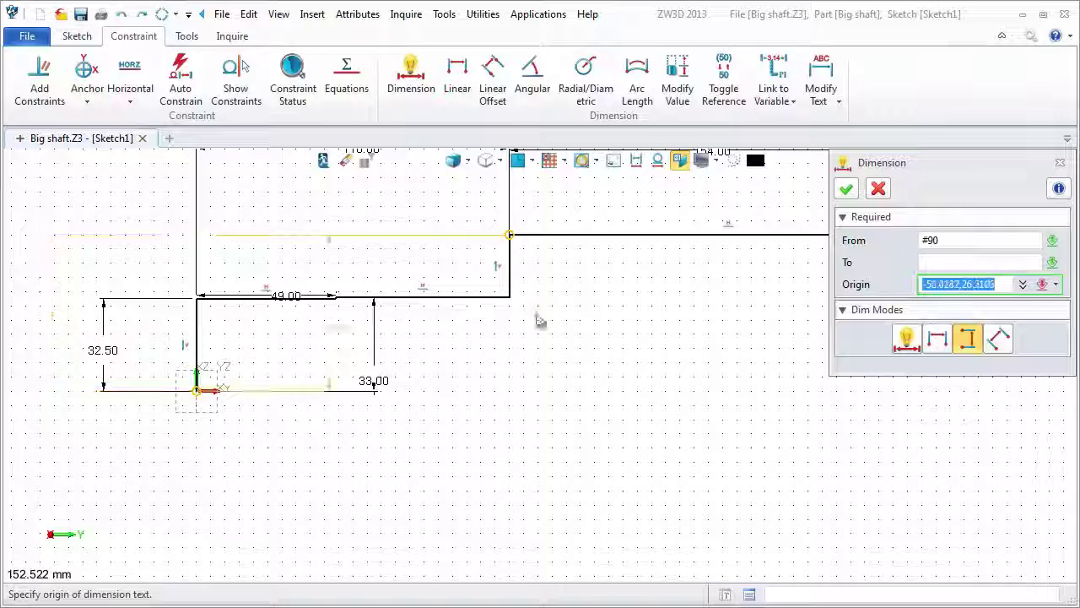
left_click(641, 312)
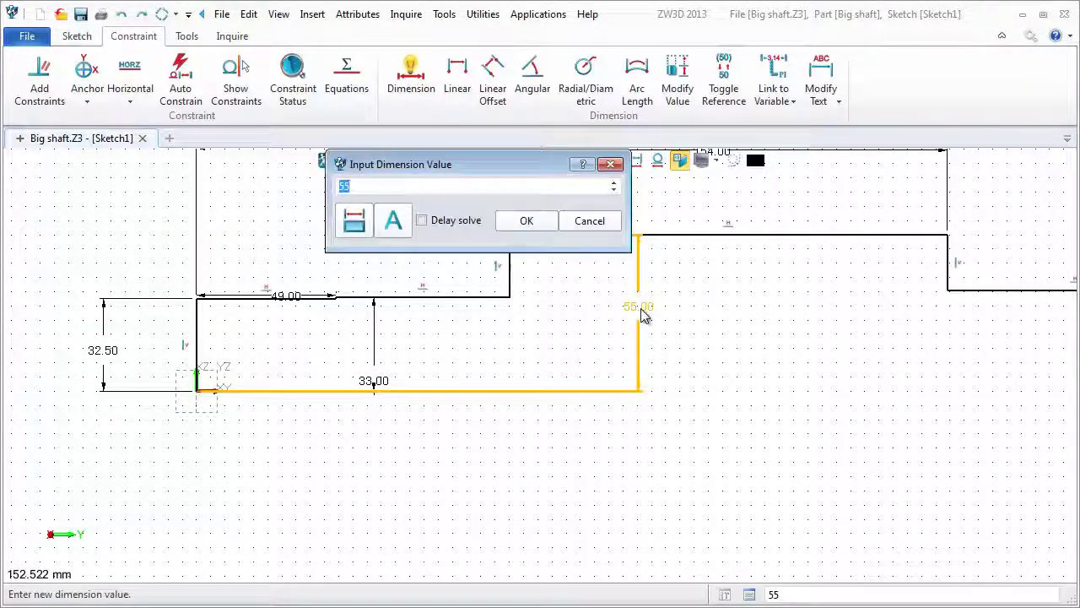
type("35")
key("Return")
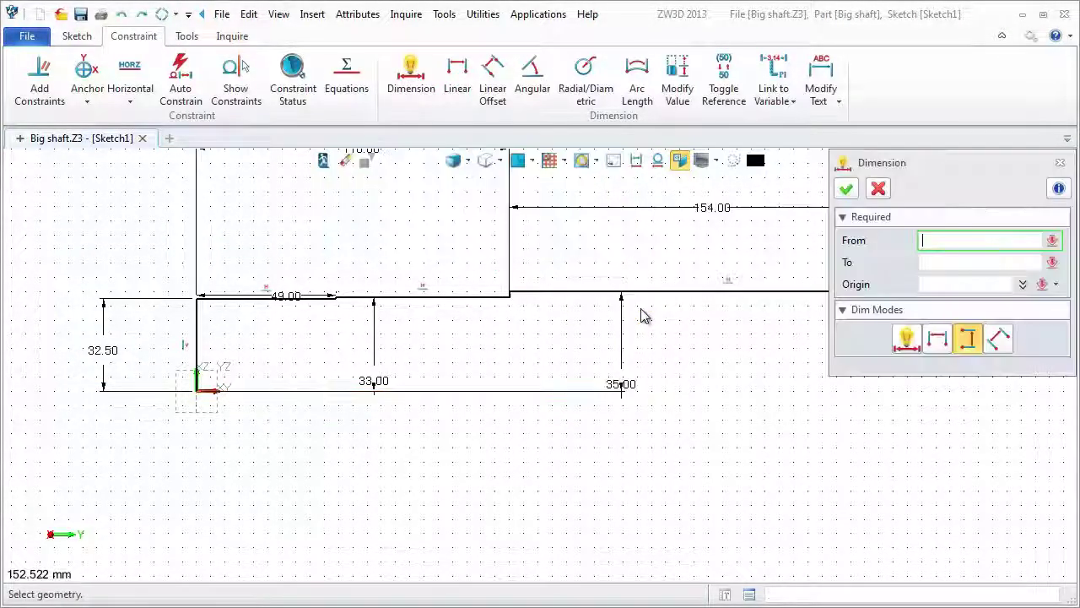
Add a vertical dimension from the sketch origin to the 90 mm long shoulder and set it to 32.5 mm.
scroll(503, 437, "down", 3)
scroll(504, 436, "up", 2)
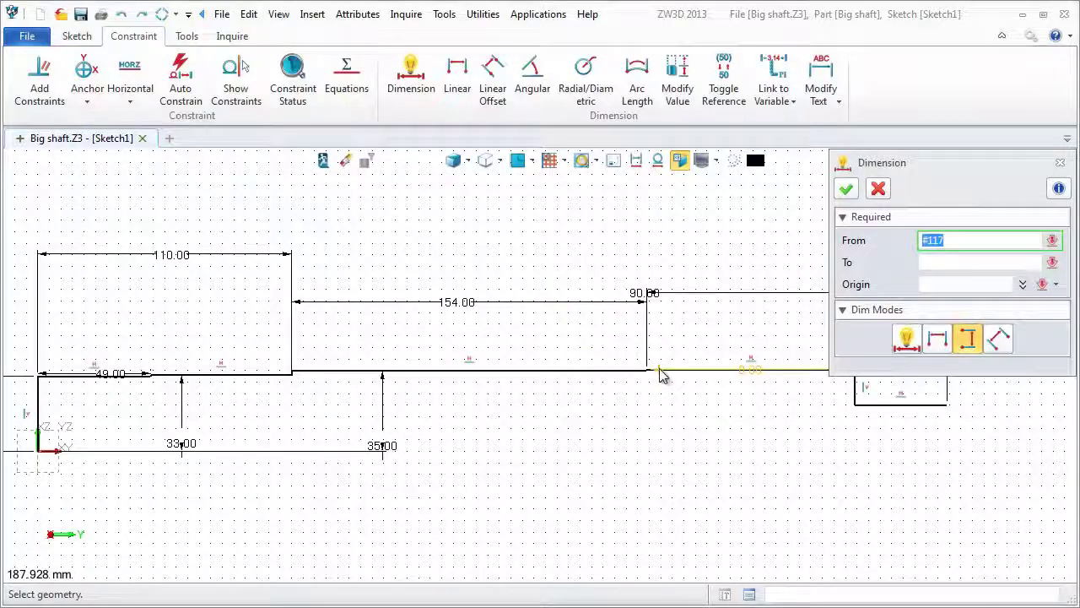
left_click(660, 369)
middle_click_drag(631, 463, 756, 420)
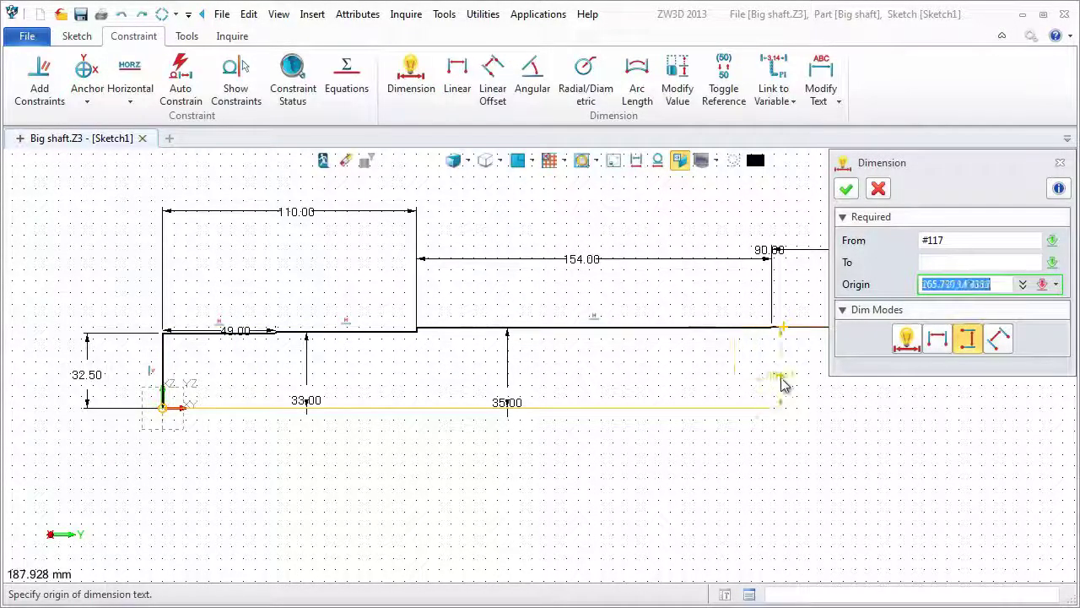
middle_click_drag(781, 384, 691, 433)
left_click(719, 418)
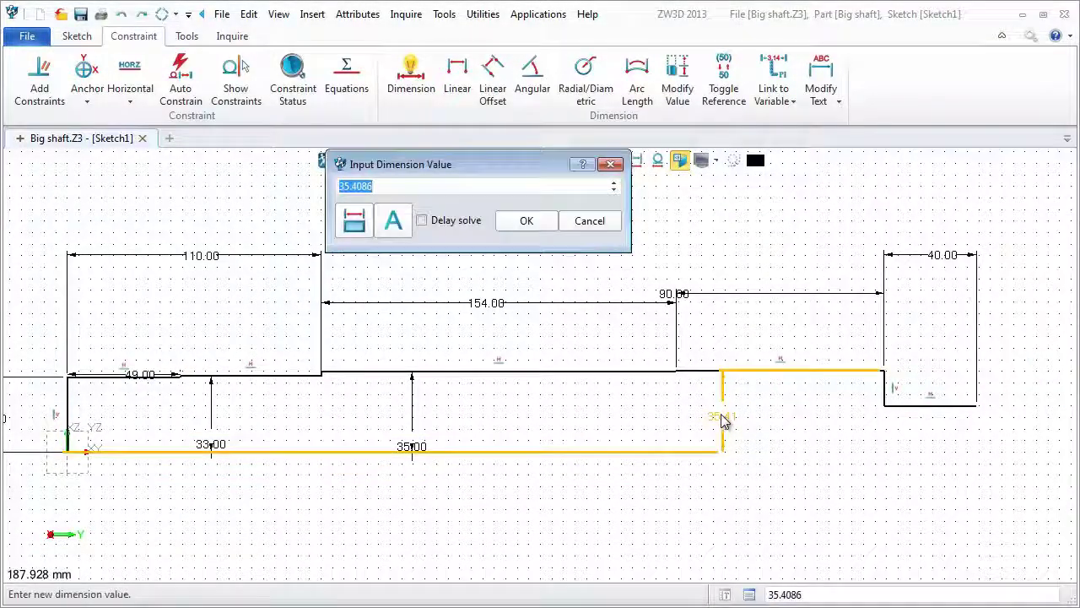
type("32.5")
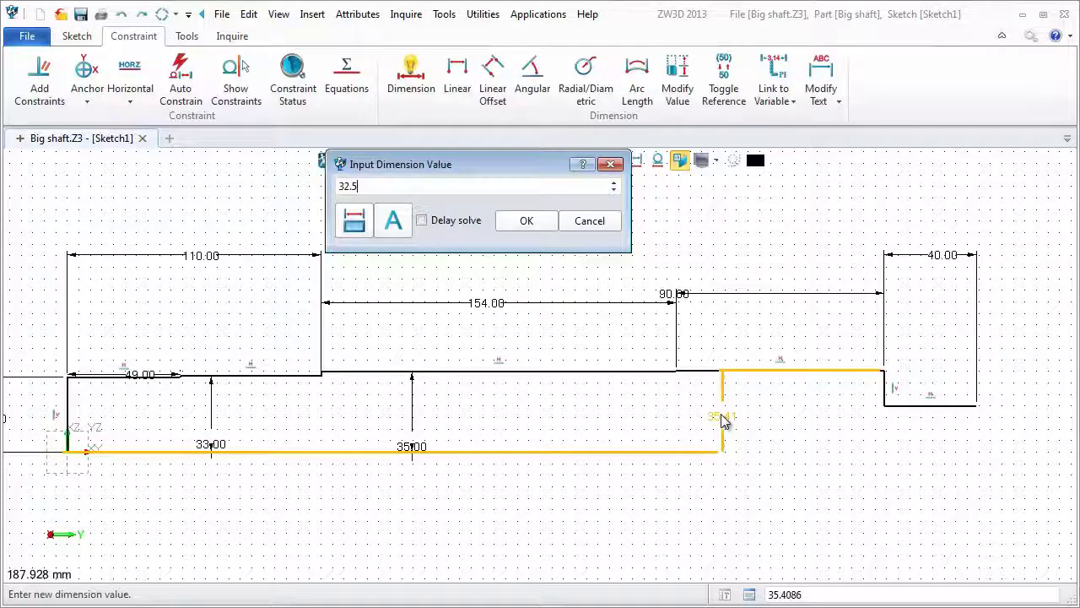
key("Return")
Add a vertical dimension from the sketch origin to the last shoulder, set it to 27.5 mm, and finish dimensioning.
left_click(887, 405)
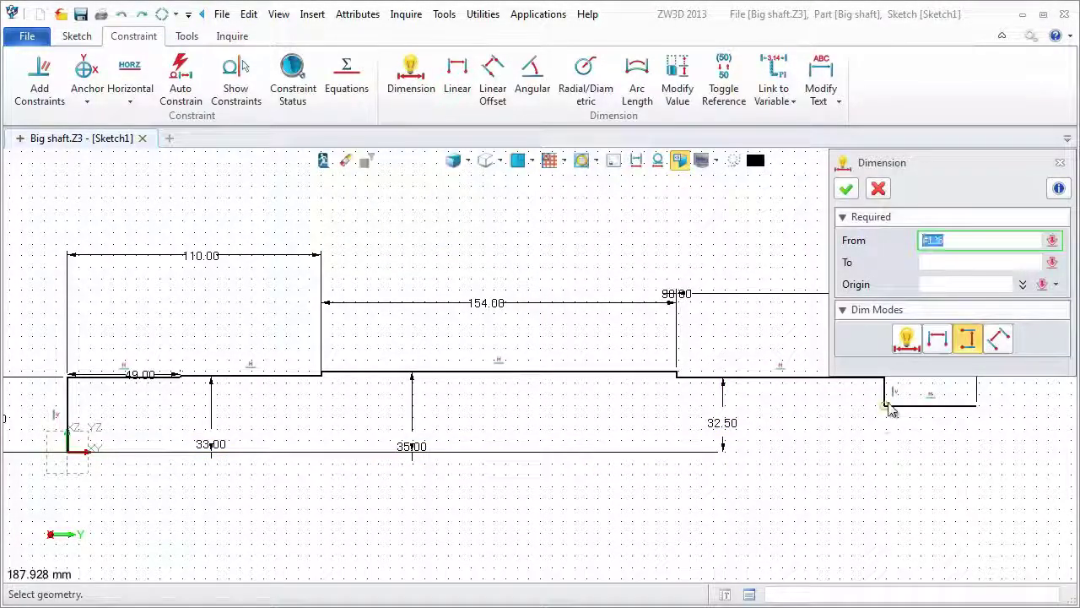
left_click(885, 406)
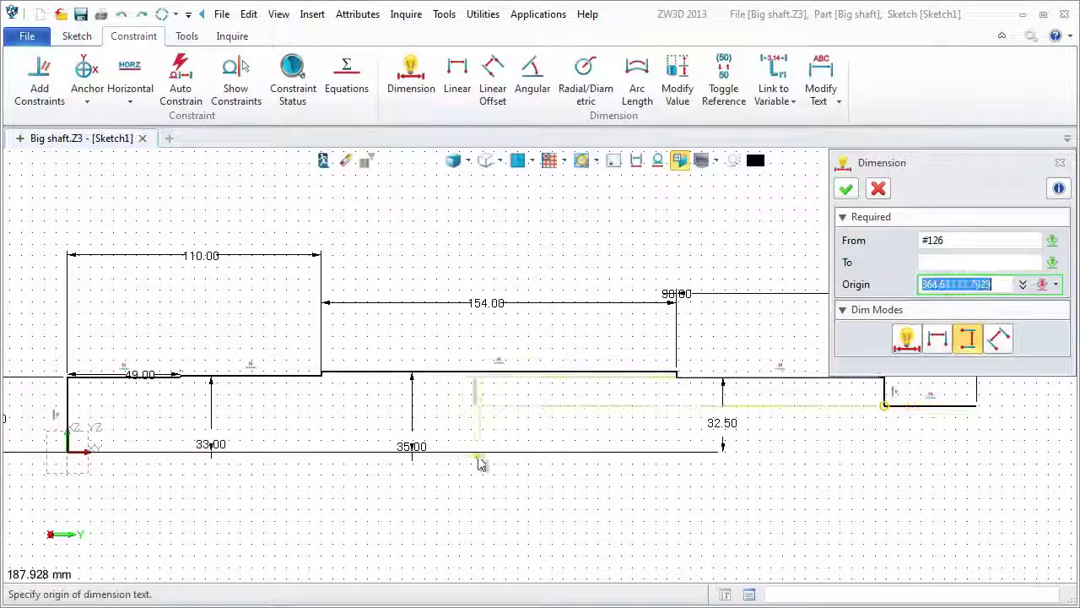
middle_click_drag(495, 449, 681, 415)
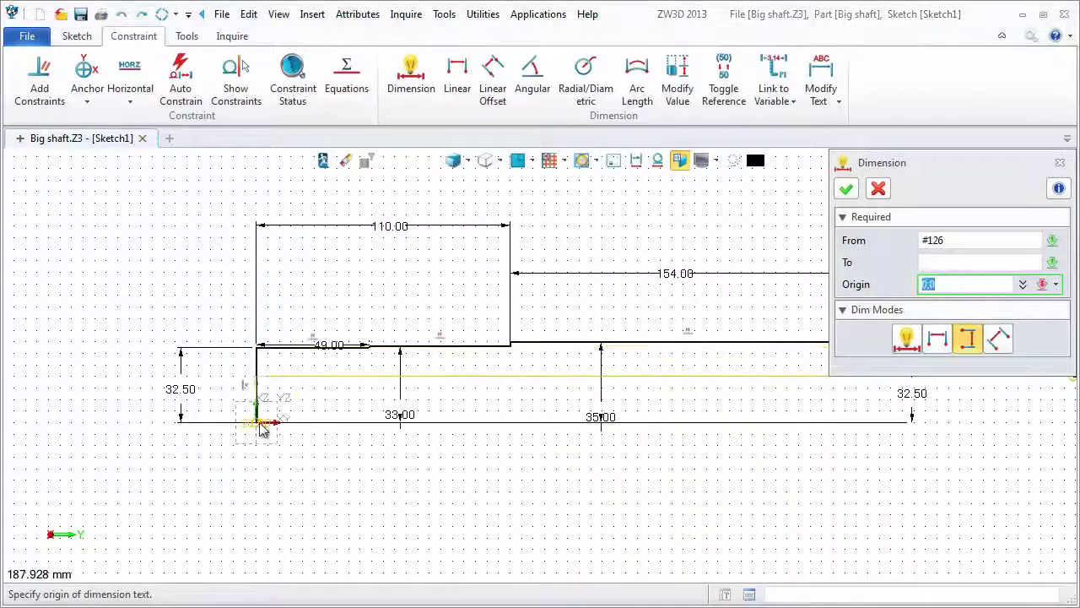
middle_click_drag(1027, 427, 717, 488)
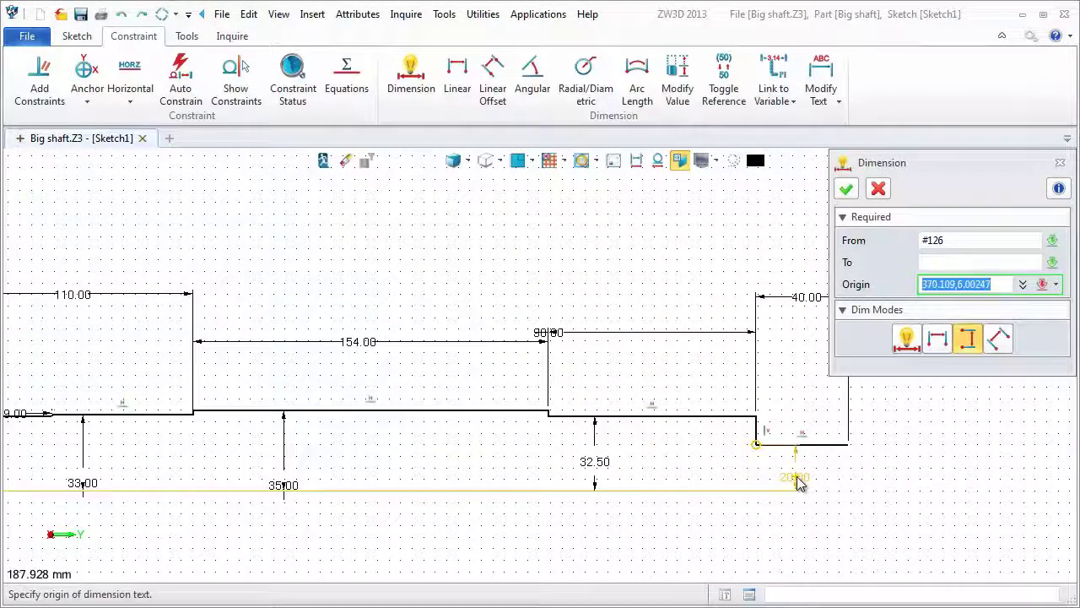
left_click(800, 481)
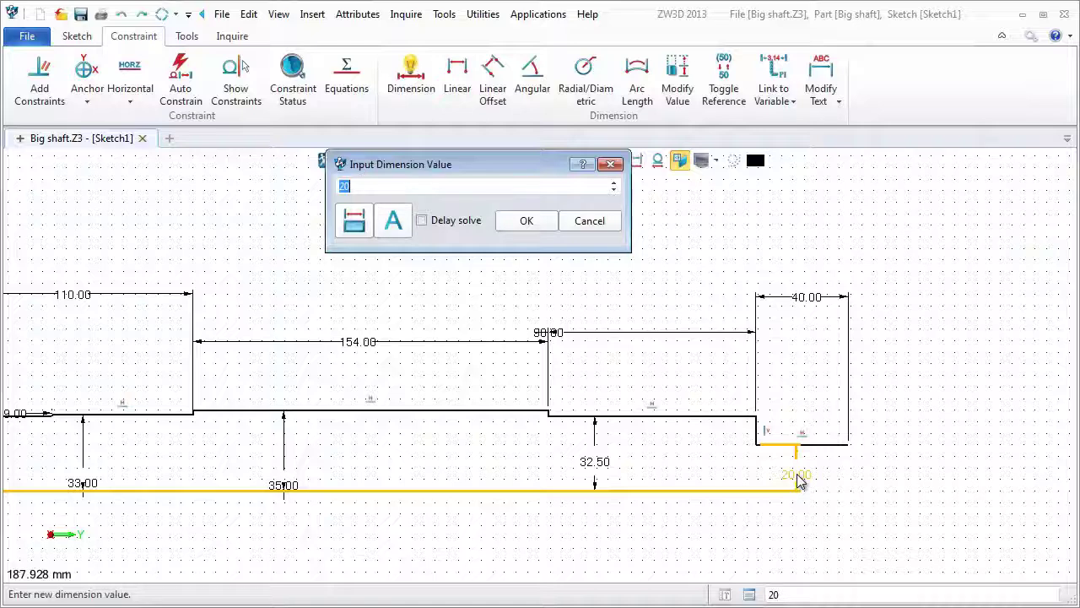
type("27.5")
key("Return")
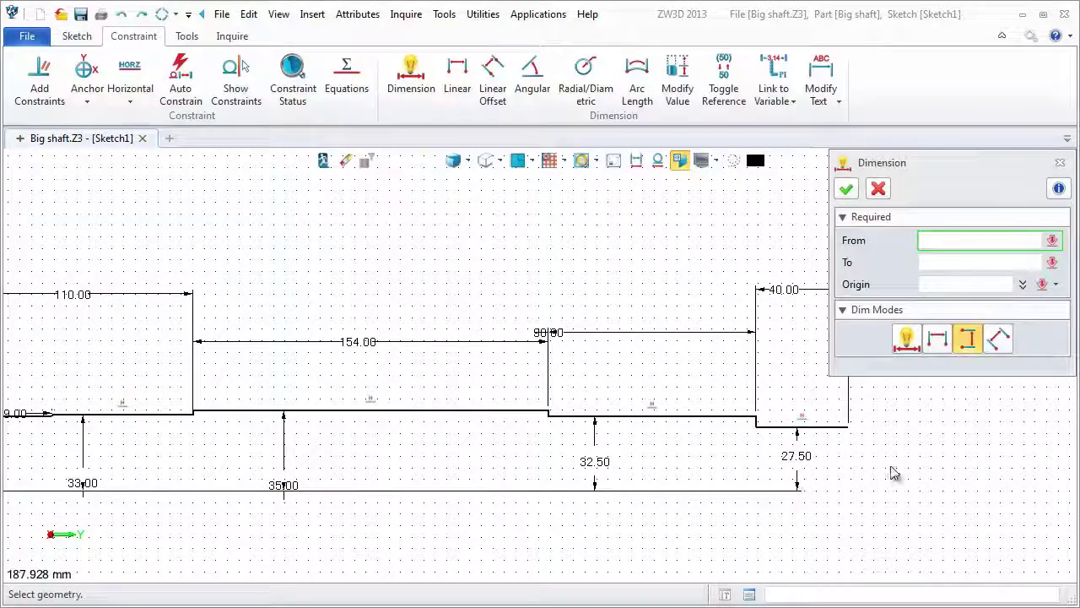
left_click(851, 192)
Close the profile with a horizontal line from the origin along the axis and a vertical line up to the last shoulder's end.
scroll(799, 489, "down", 3)
middle_click_drag(735, 486, 742, 360)
scroll(463, 359, "up", 3)
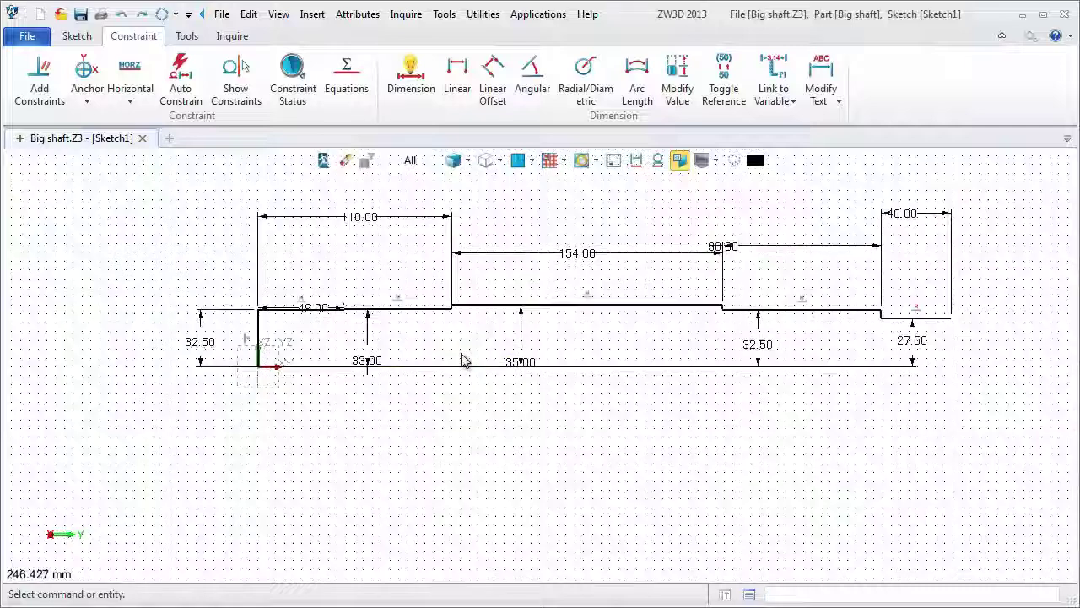
left_click(80, 37)
left_click(80, 91)
left_click(196, 369)
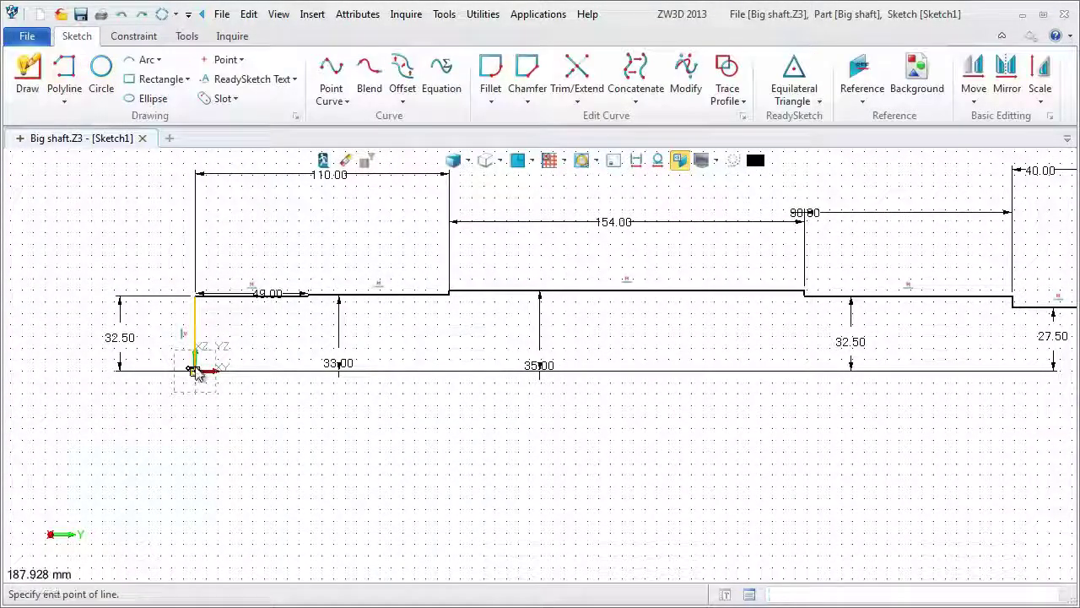
middle_click_drag(763, 379, 398, 367)
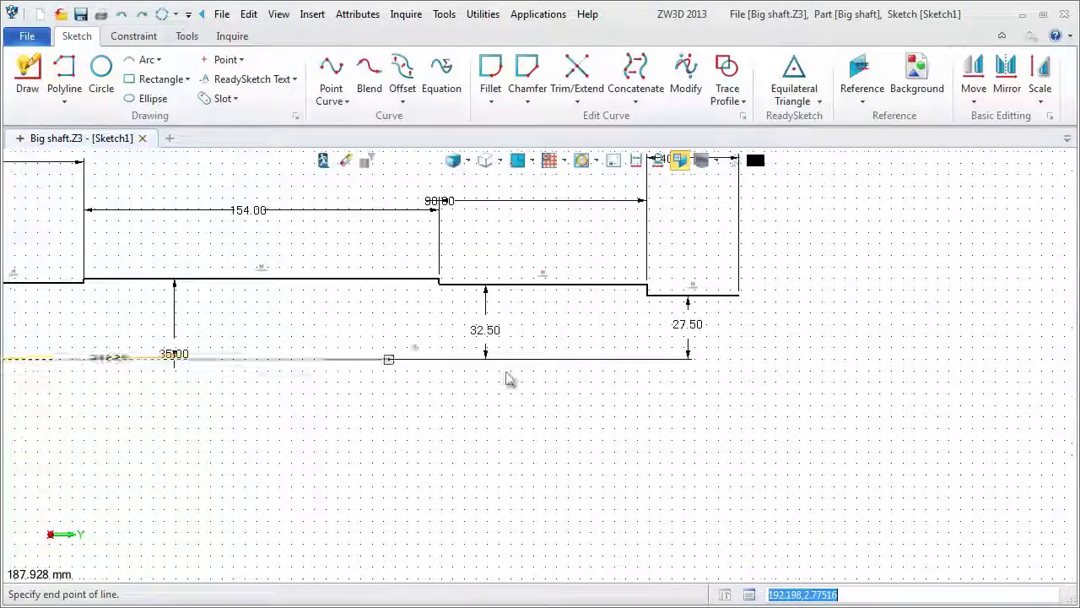
left_click(740, 359)
left_click(739, 295)
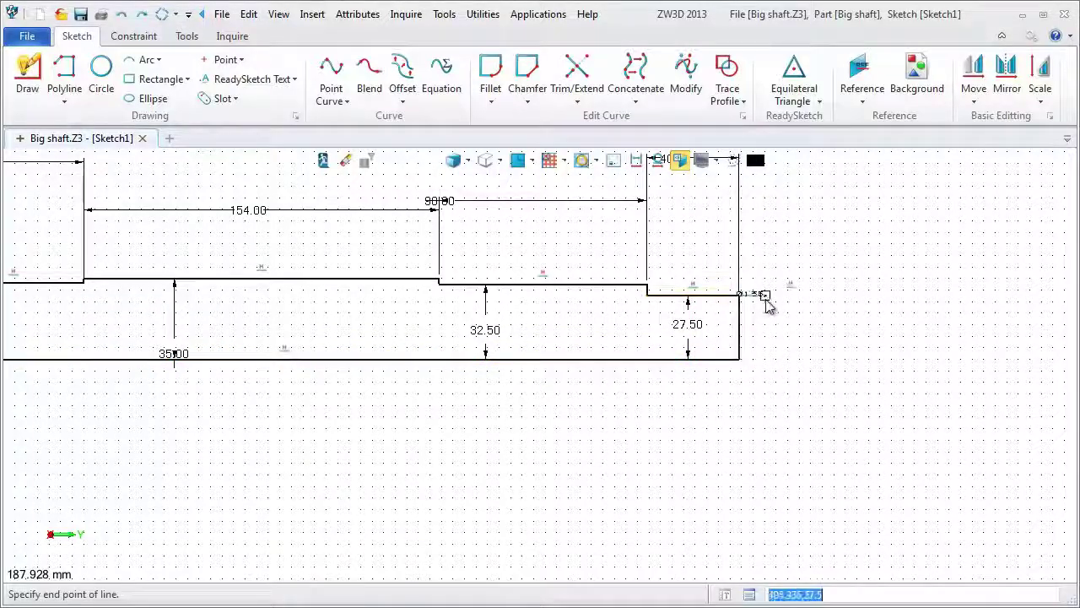
middle_click(784, 303)
Reposition the 49 mm dimension above the profile and move the 33 mm and 35 mm height texts midway along their dimension lines.
scroll(785, 304, "down", 4)
scroll(514, 315, "up", 4)
mouse_move(496, 318)
middle_mouse_down()
mouse_move(429, 364)
mouse_move(476, 379)
middle_mouse_up()
left_click_drag(229, 335, 229, 279)
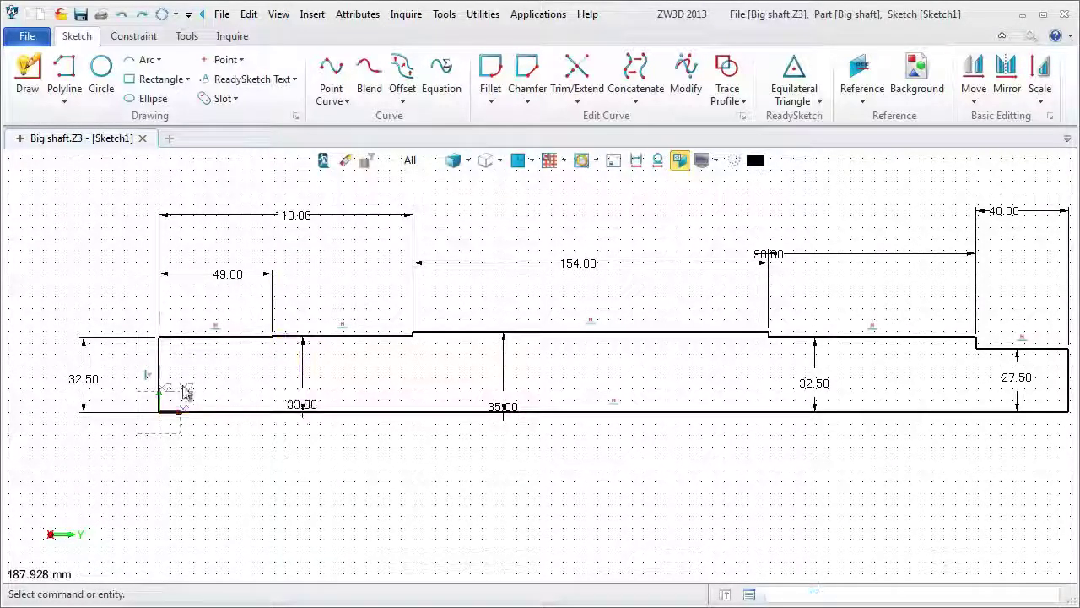
left_click_drag(301, 408, 302, 376)
left_click_drag(499, 408, 504, 378)
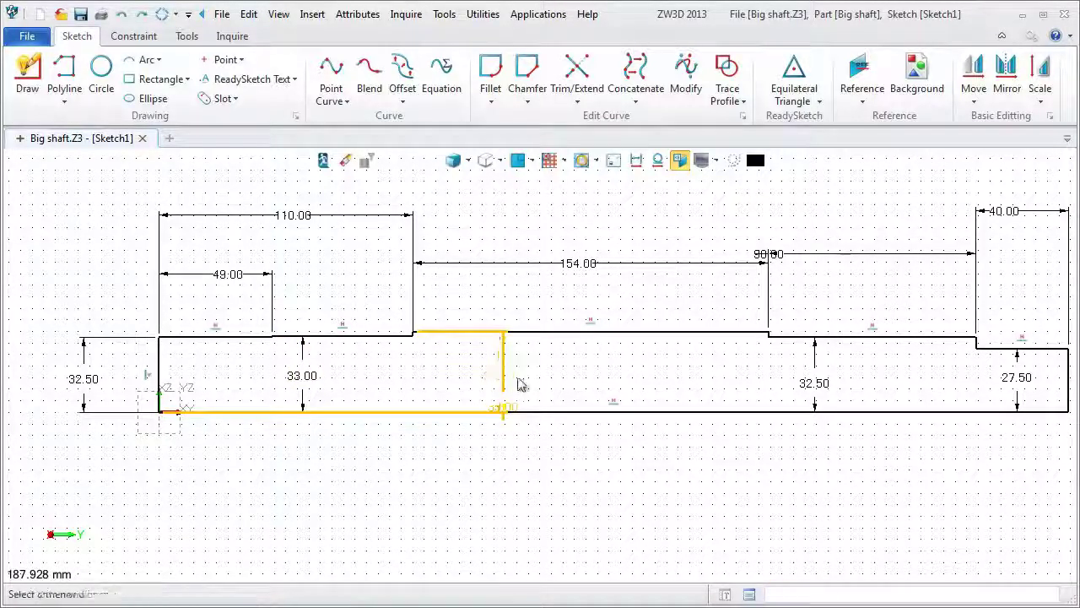
Align the 154, 90 and 40 mm length dimensions in one row with the 110 mm dimension.
left_click_drag(775, 257, 861, 257)
left_click_drag(591, 270, 591, 216)
left_click_drag(789, 259, 791, 216)
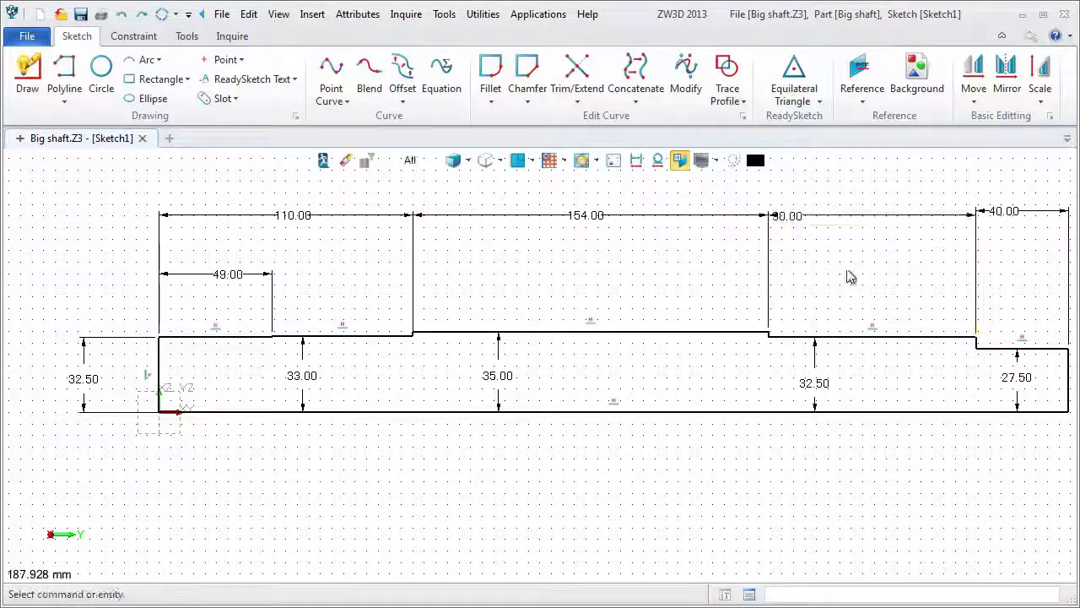
middle_click_drag(849, 276, 759, 275)
left_click_drag(931, 217, 941, 217)
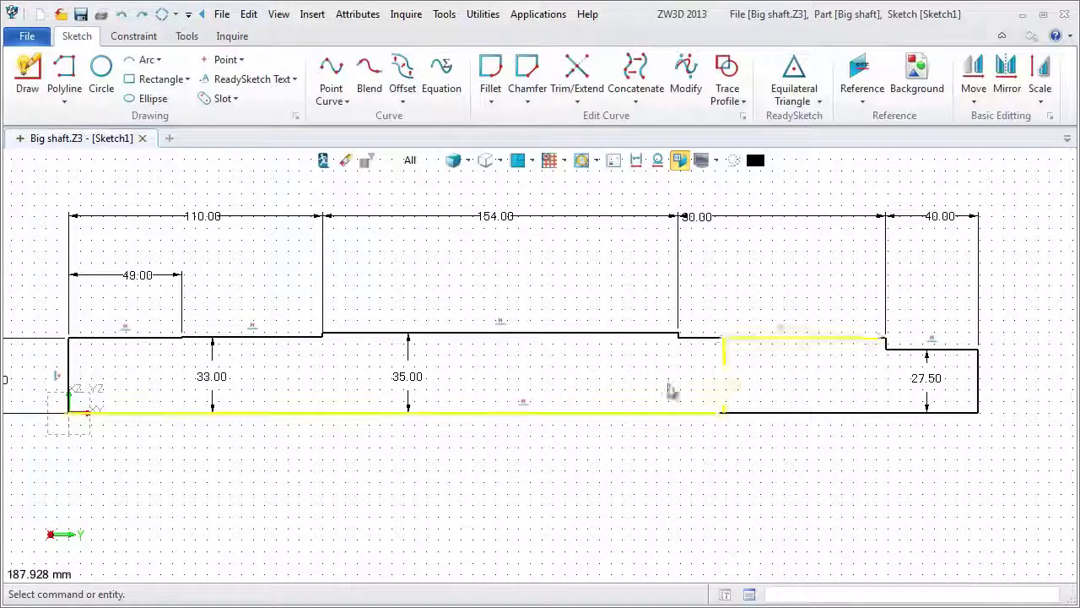
Check the sketch's constraint status and move the status report aside to expose the profile.
left_click(232, 36)
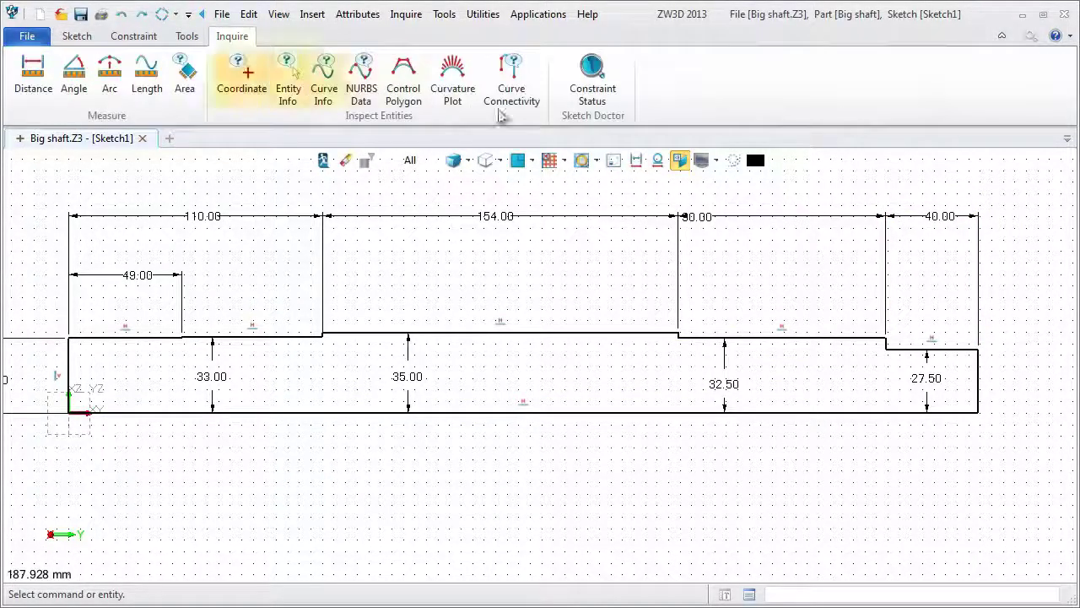
left_click(596, 78)
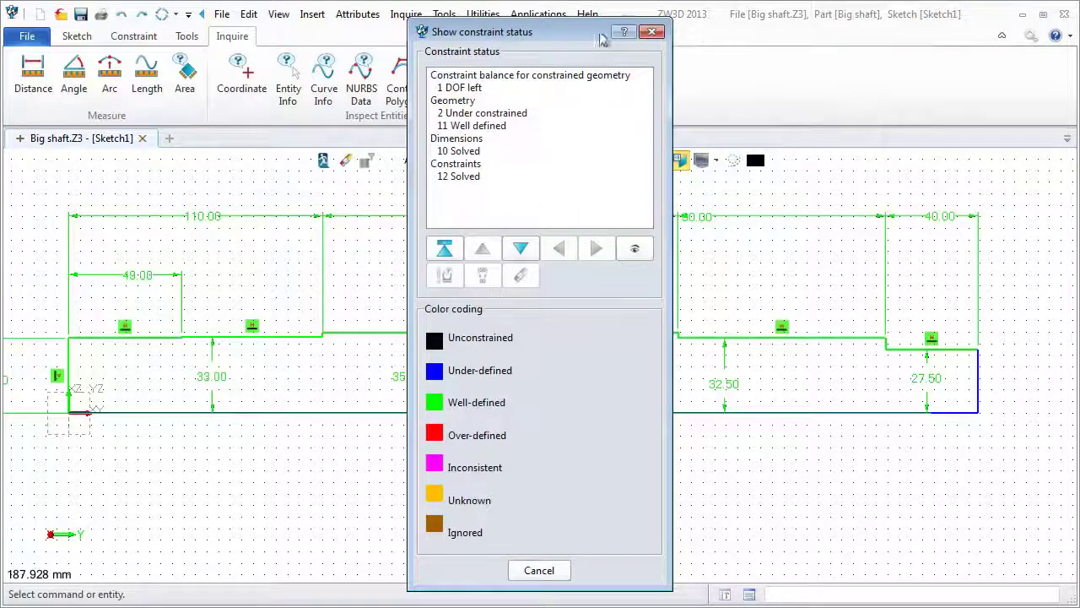
left_click_drag(929, 32, 957, 30)
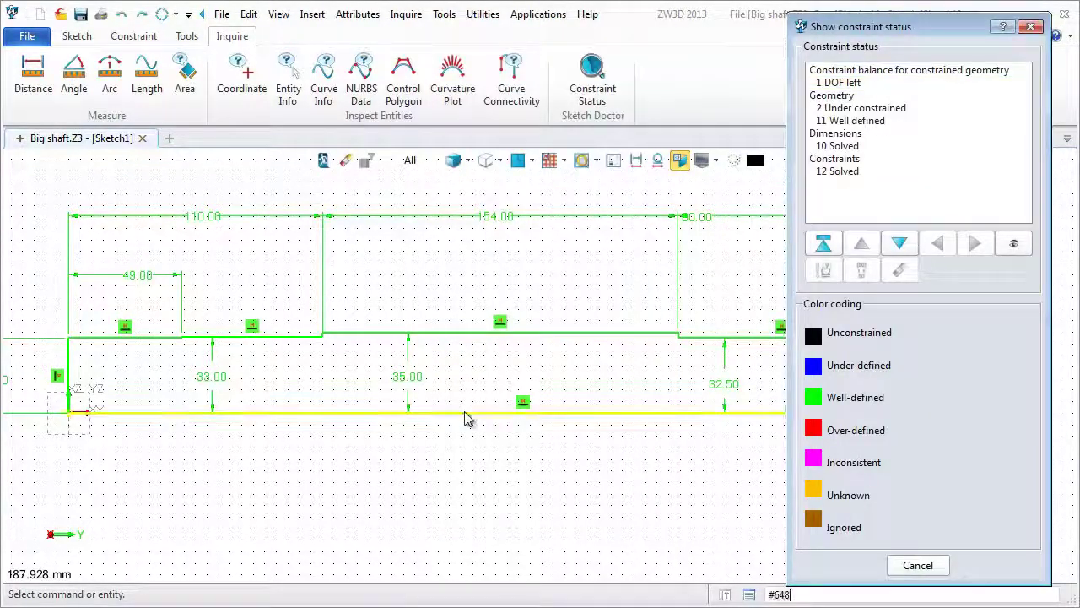
Apply the offered constraint between the profile's baseline and the horizontal reference axis, then recheck the sketch's constraint status.
left_click(123, 37)
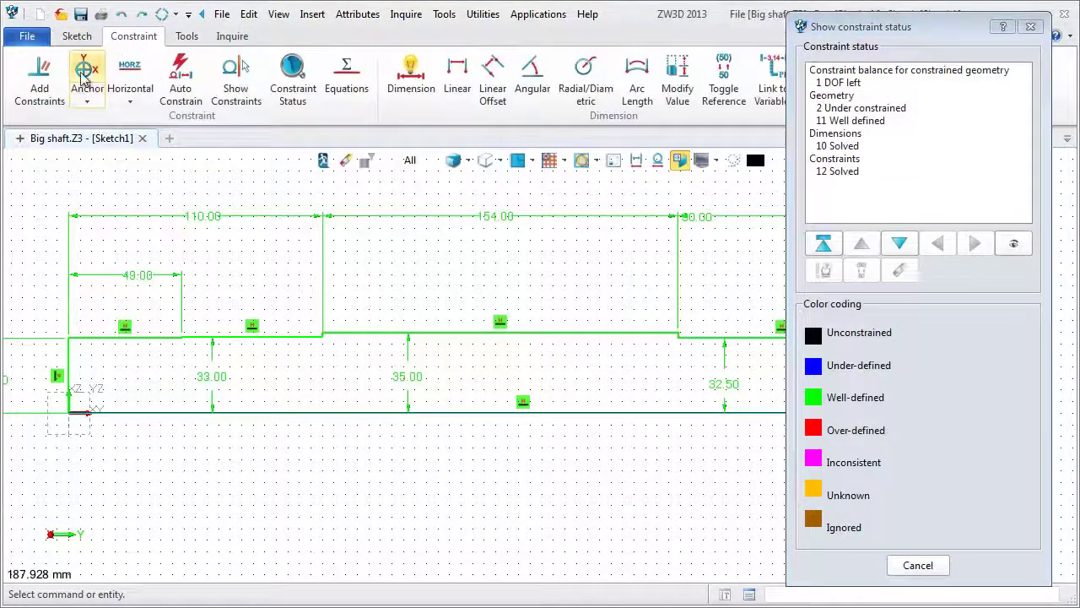
left_click(42, 78)
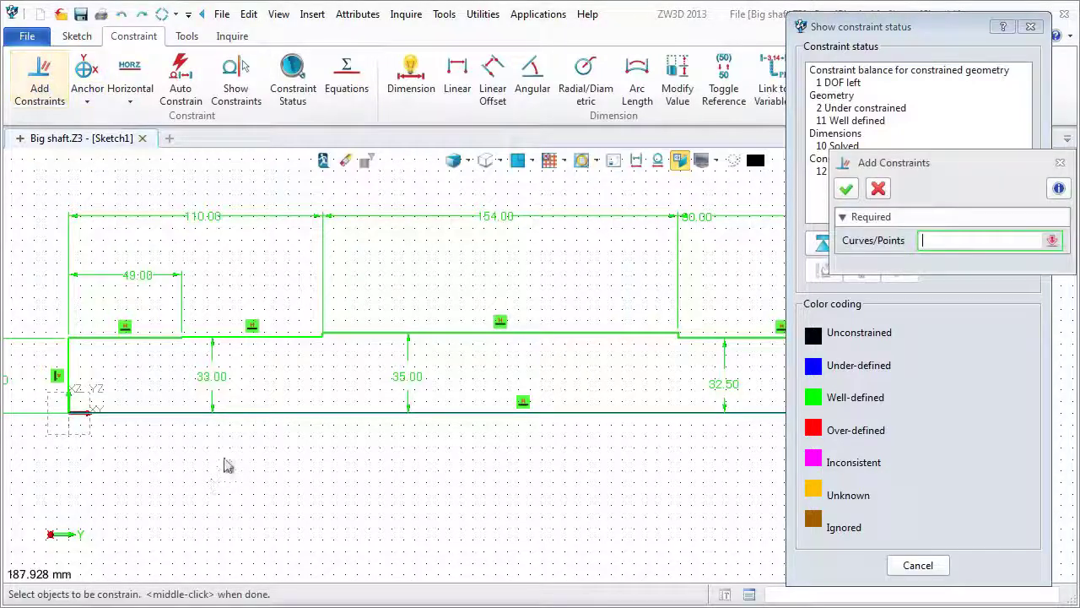
left_click(226, 415)
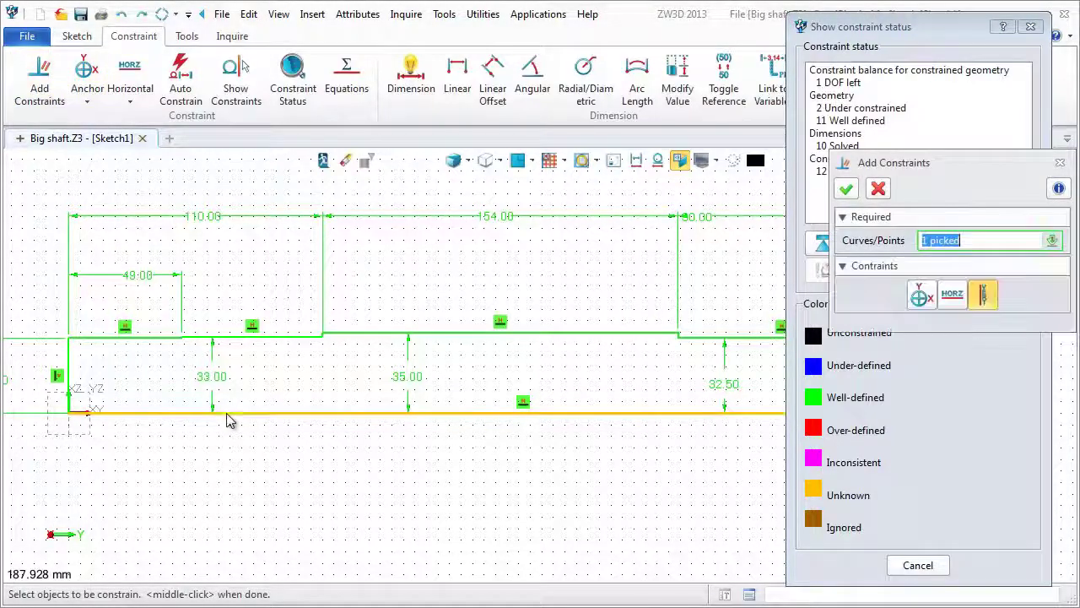
left_click(93, 428)
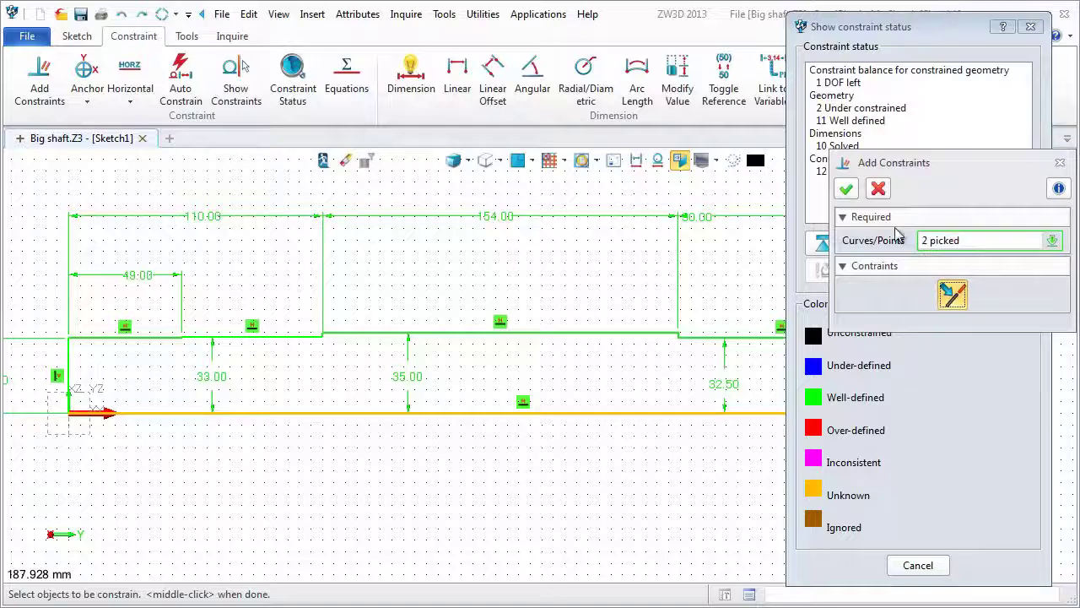
left_click(844, 190)
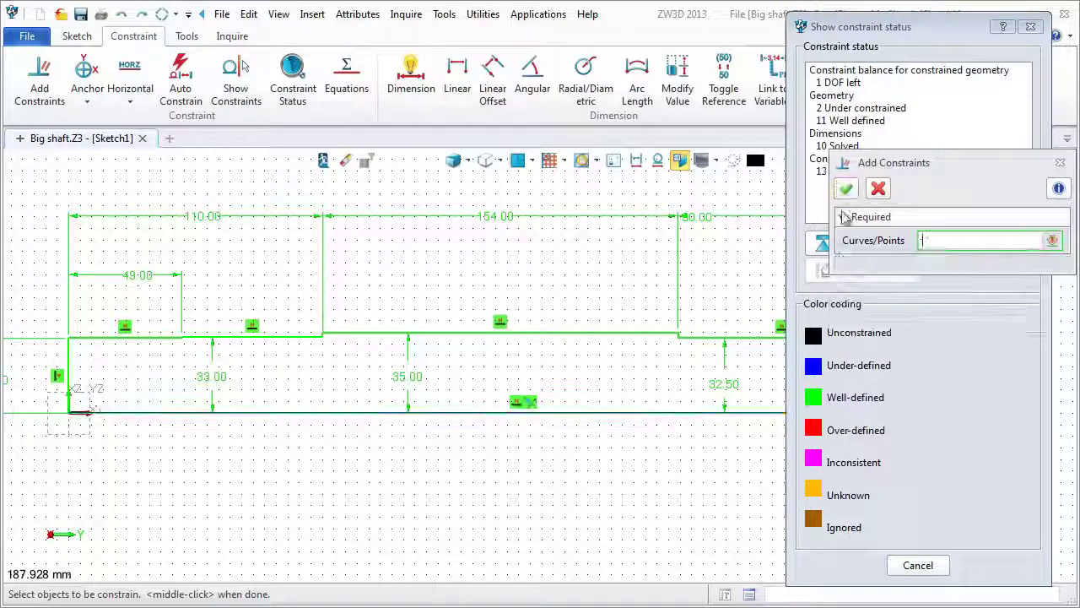
left_click(879, 189)
left_click(918, 565)
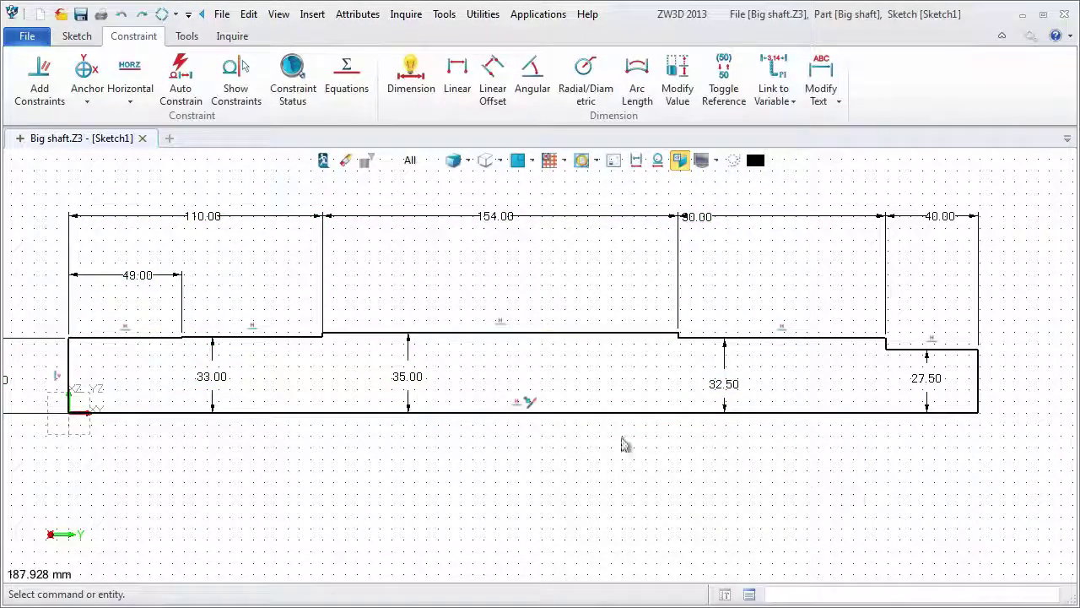
left_click(306, 77)
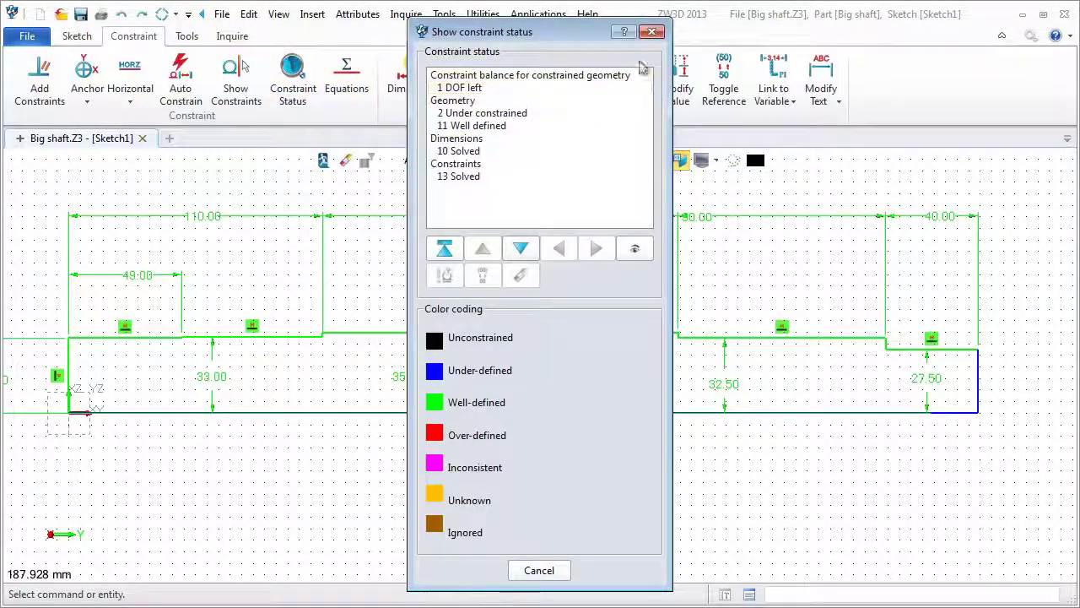
left_click(651, 32)
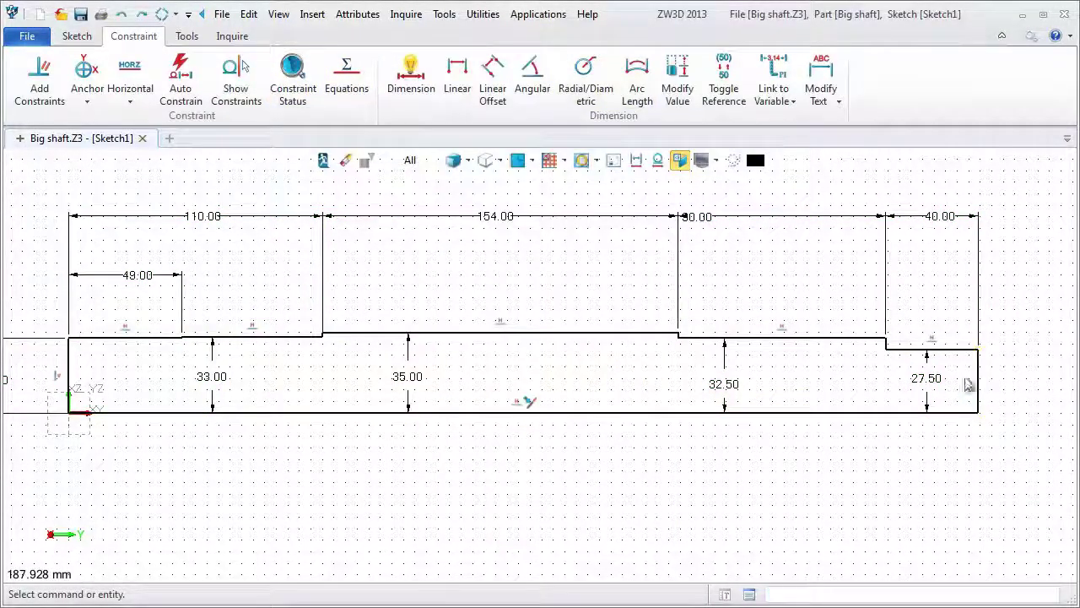
Apply a perpendicular constraint between the vertical edge at the 40 mm end and the profile's baseline.
left_click(38, 78)
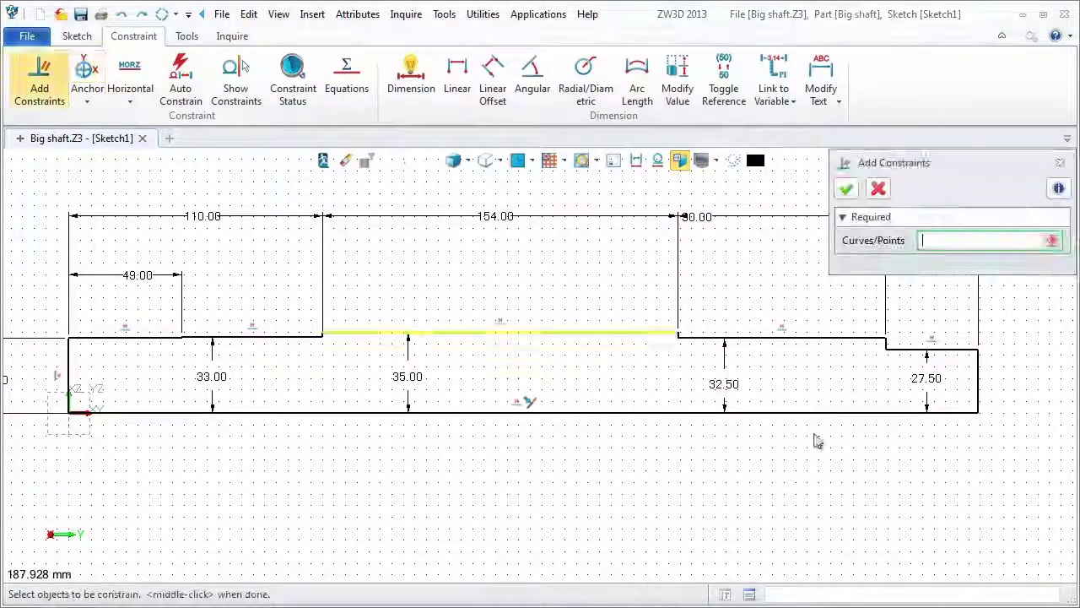
left_click(977, 398)
left_click(961, 412)
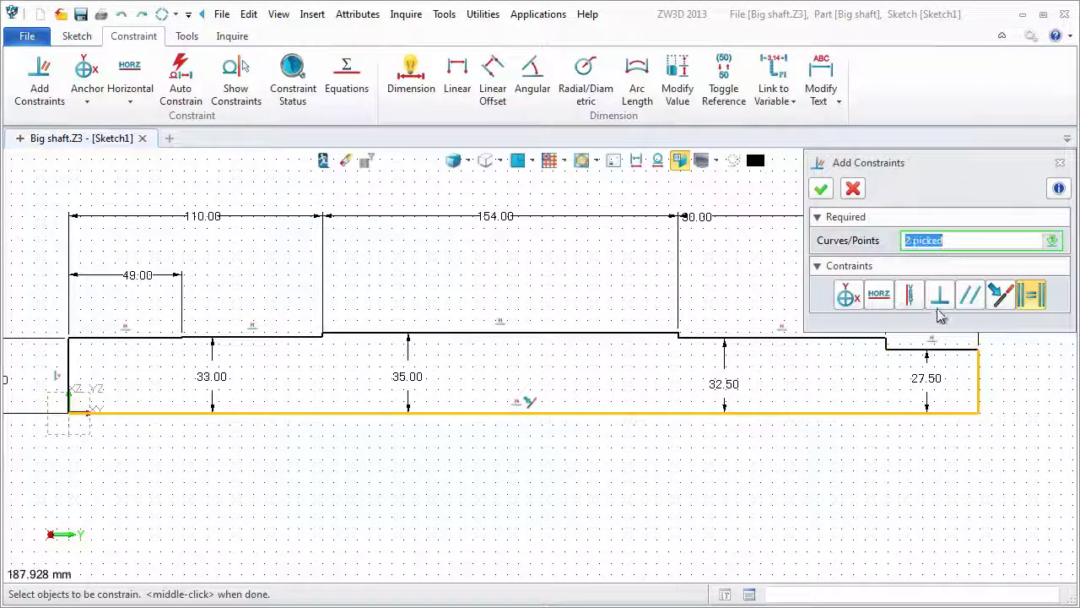
left_click(939, 304)
left_click(822, 190)
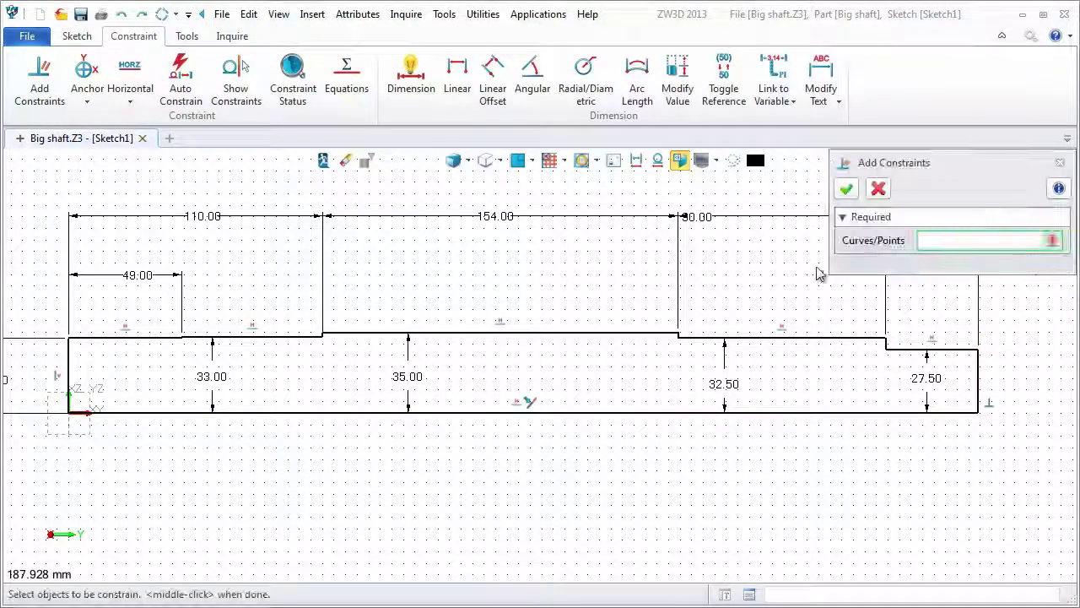
left_click(847, 189)
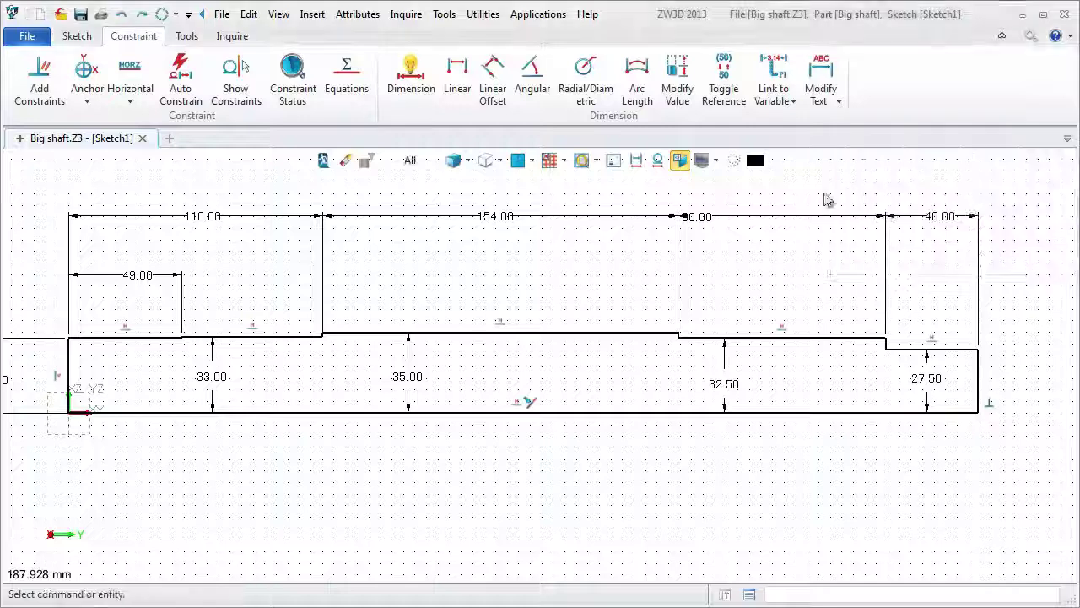
Recheck the sketch's constraint status with the report moved clear of the profile, then close the report.
left_click(293, 77)
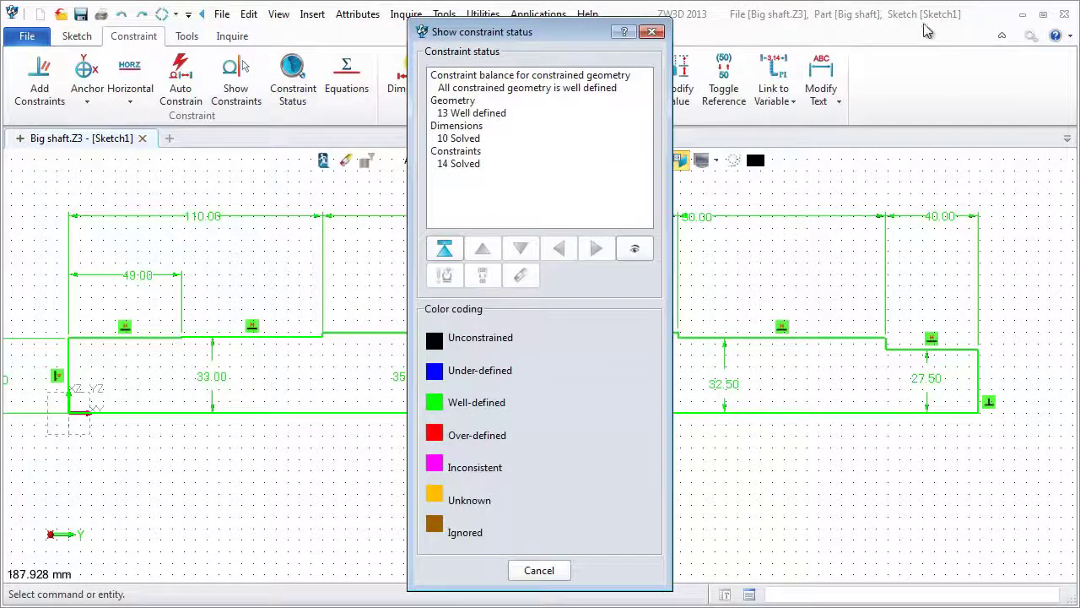
left_click_drag(545, 33, 964, 25)
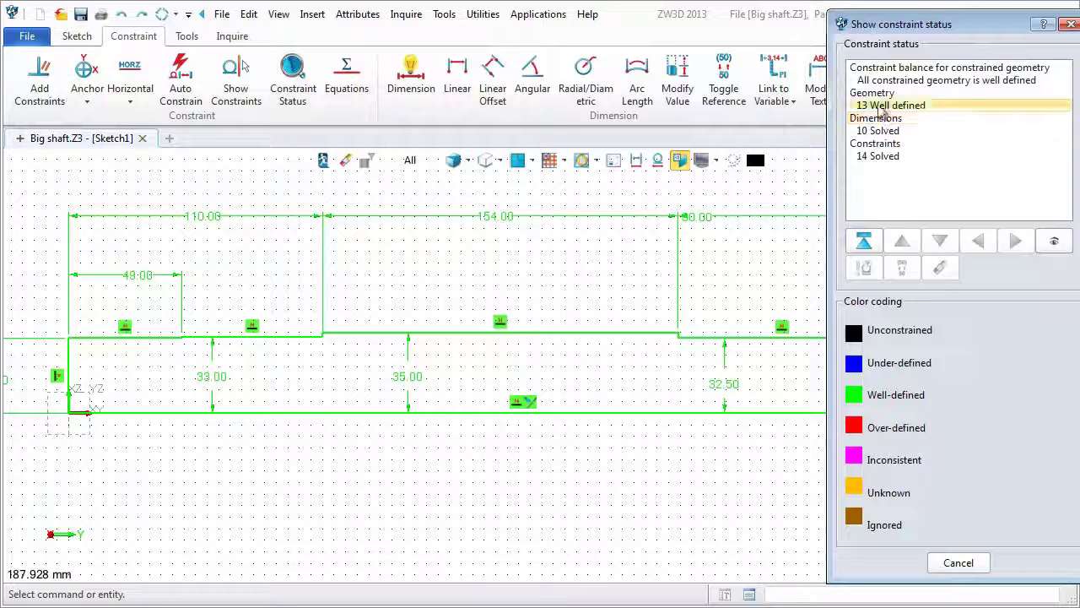
left_click(959, 563)
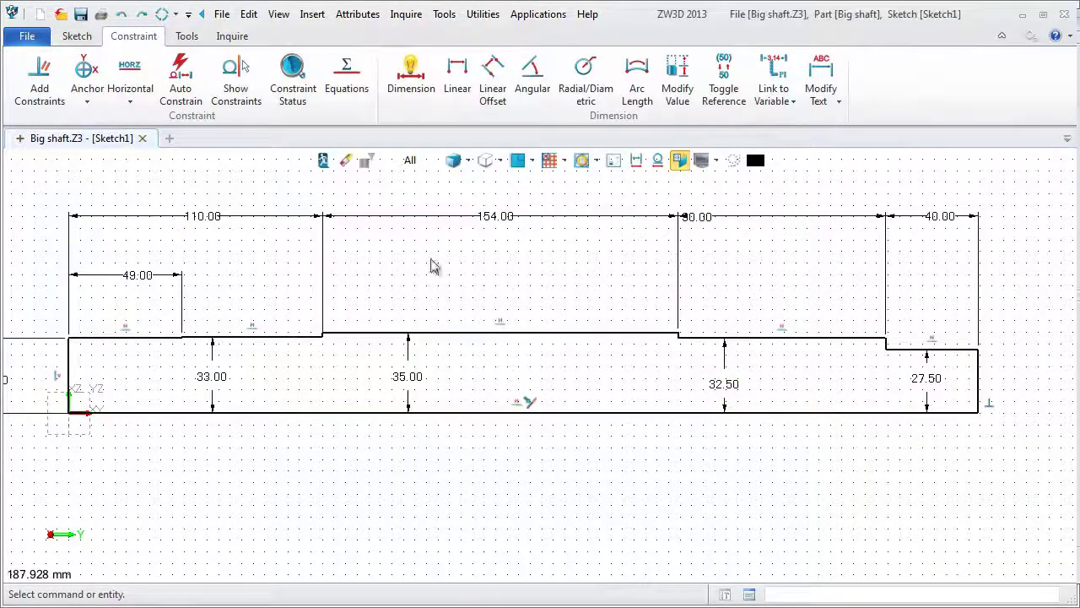
Exit the profile sketch, show the part in isometric view and hide the sketch dimensions.
right_click(477, 257)
left_click(550, 237)
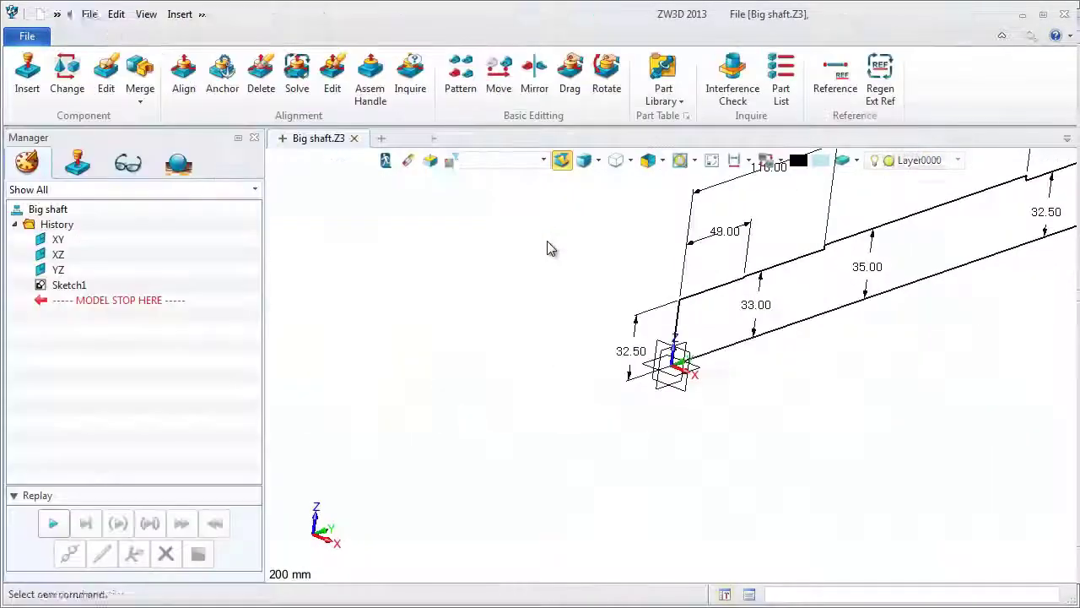
left_click(661, 166)
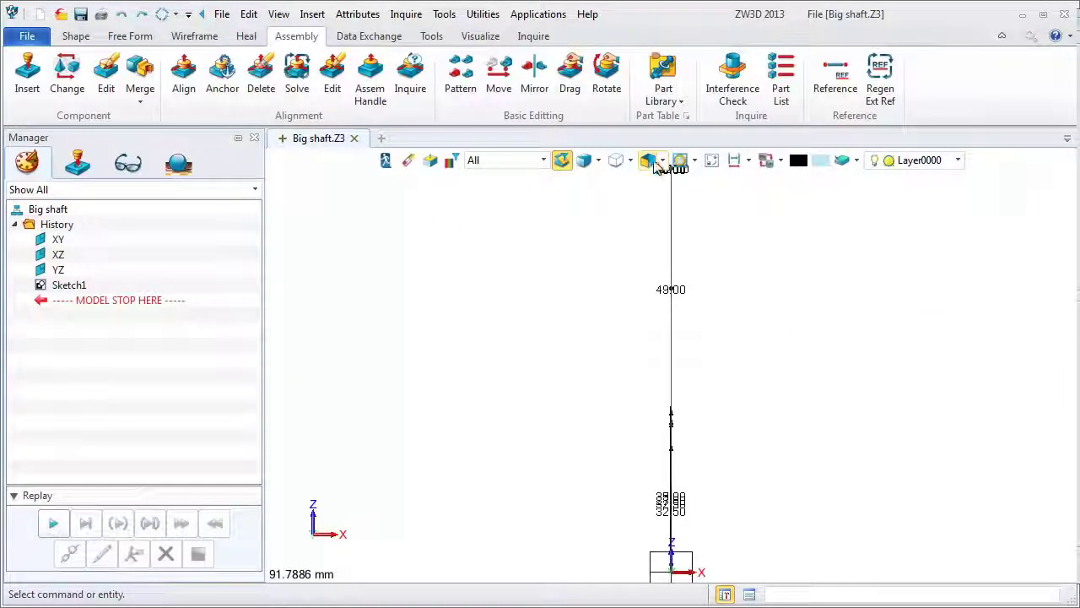
left_click(664, 167)
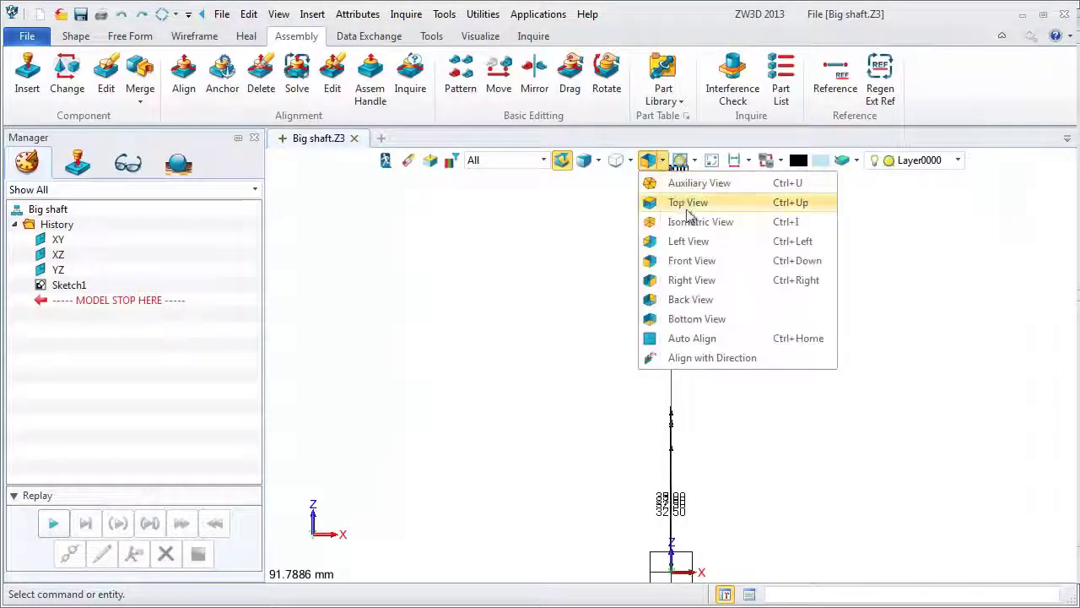
left_click(692, 222)
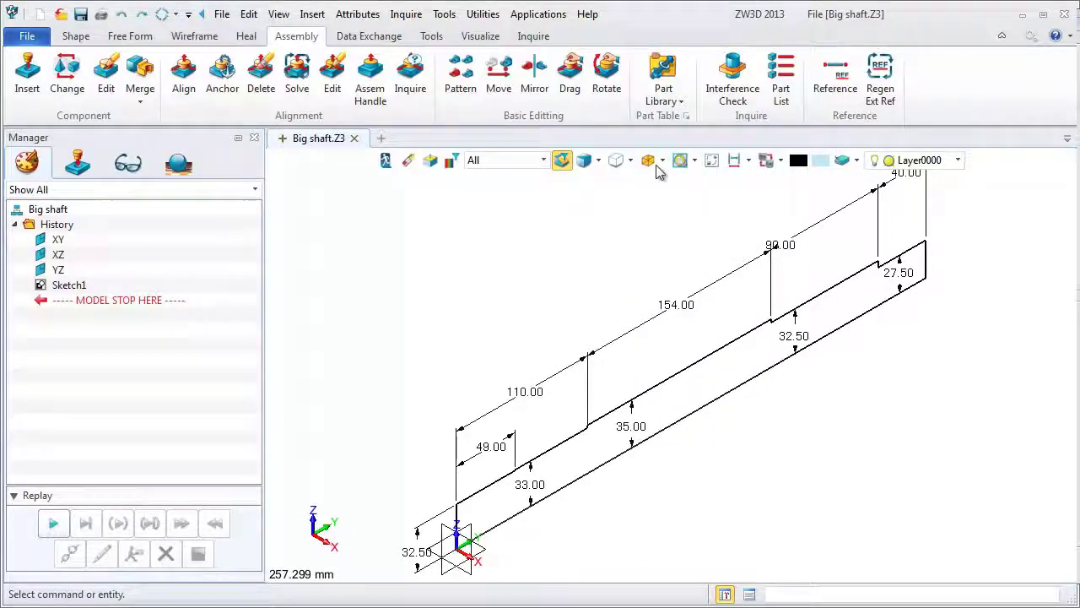
left_click(733, 167)
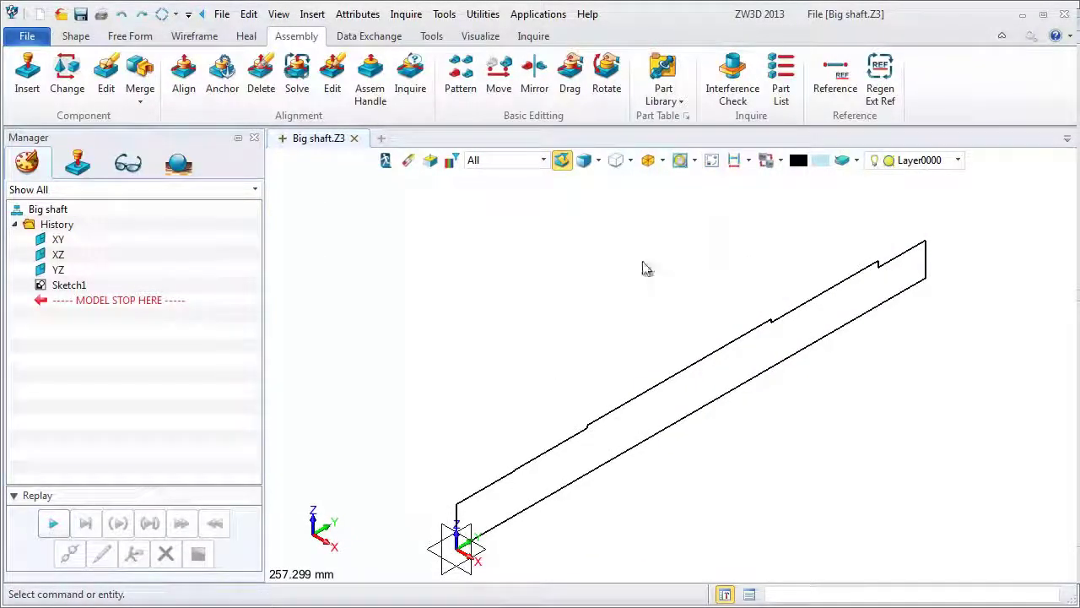
Revolve the shaft profile sketch about the Y axis (0,1,0) from 0 to 360 degrees as a base solid.
left_click(76, 37)
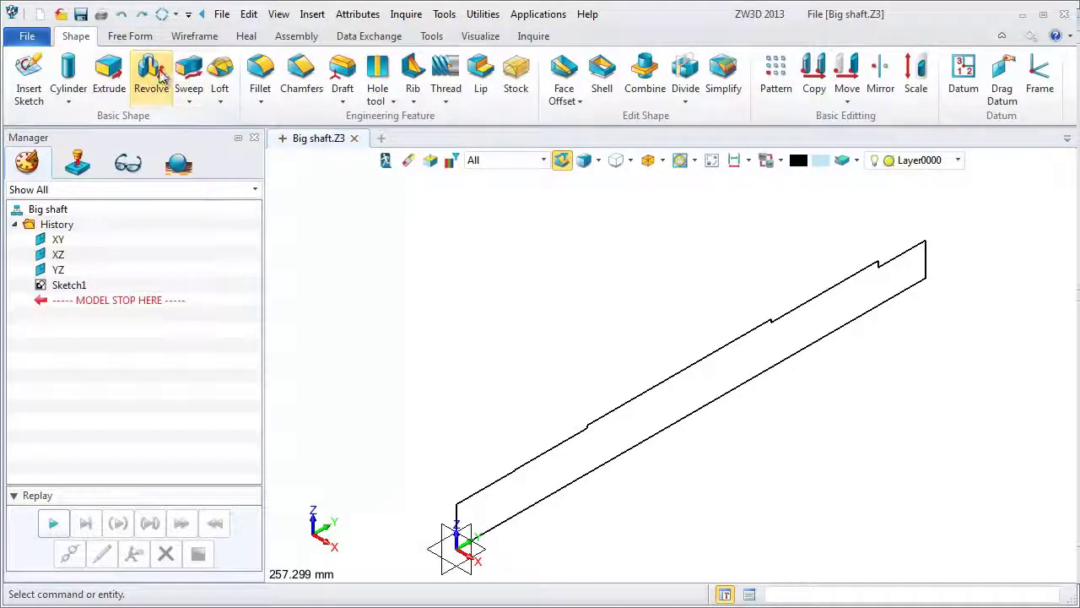
left_click(151, 73)
left_click(540, 469)
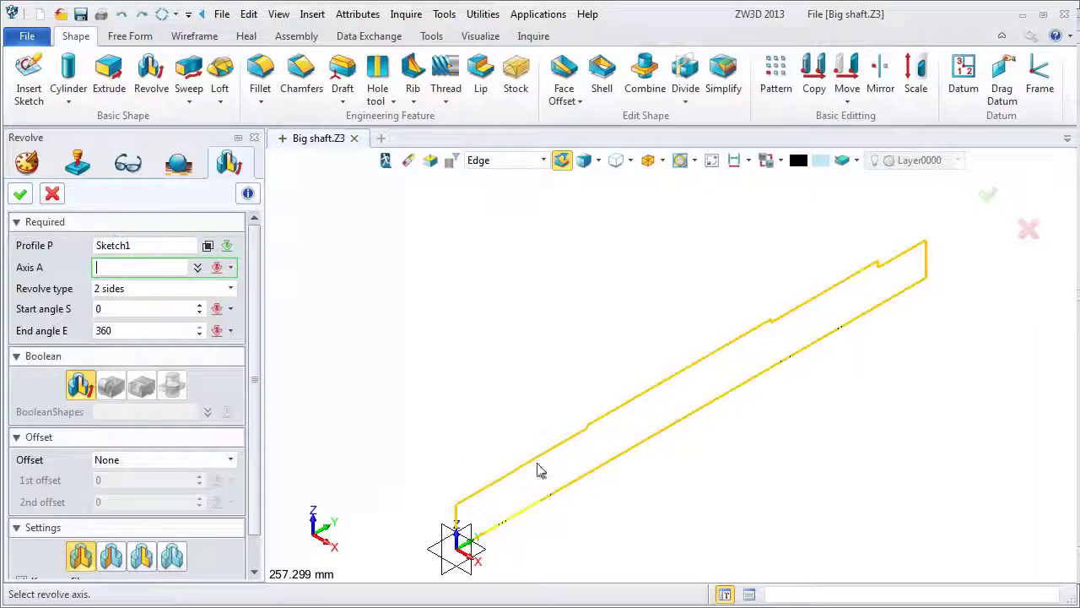
left_click(476, 547)
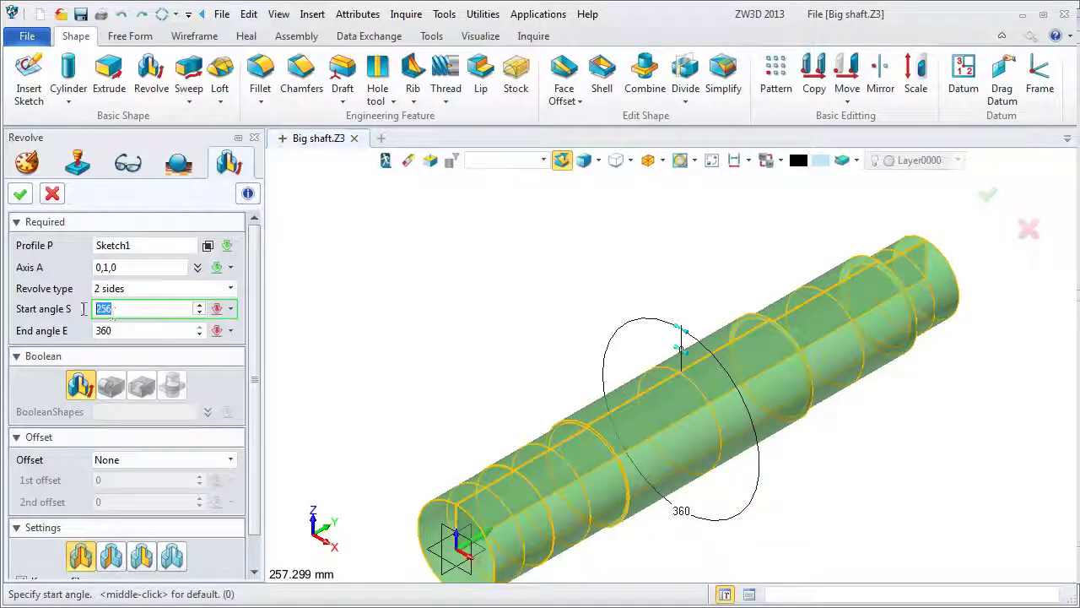
left_click(21, 194)
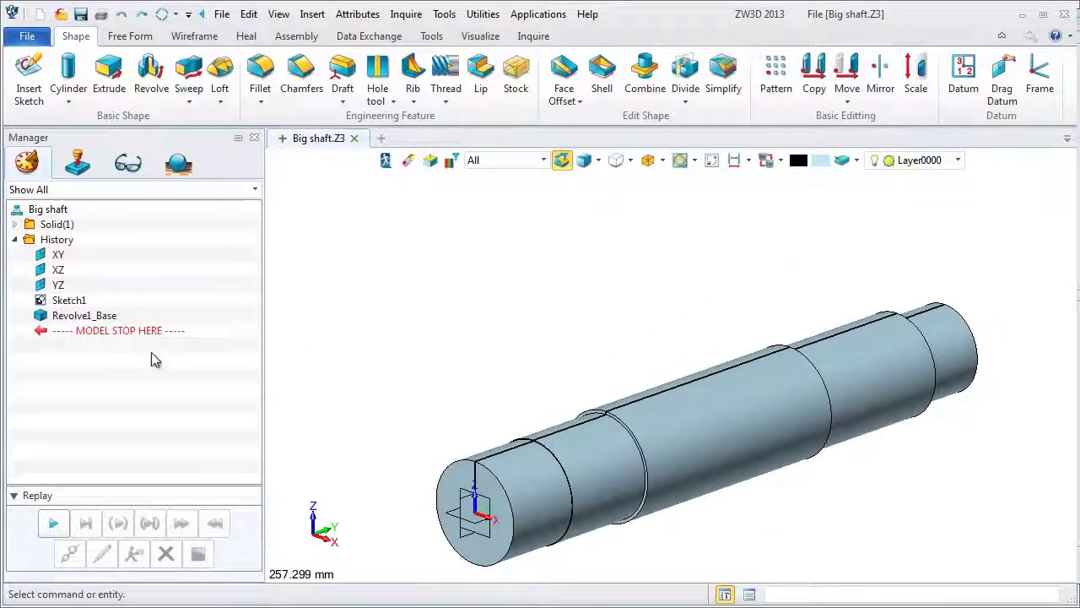
Redefine the base revolve so that it no longer keeps its profile sketch.
right_click(82, 315)
left_click(108, 300)
scroll(243, 545, "down", 1)
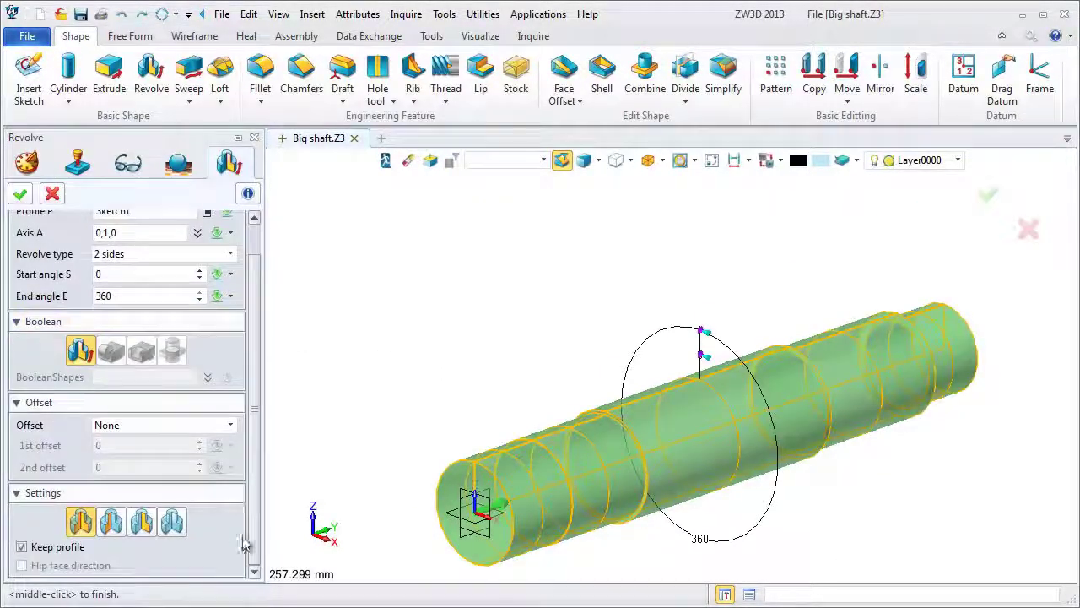
left_click(20, 194)
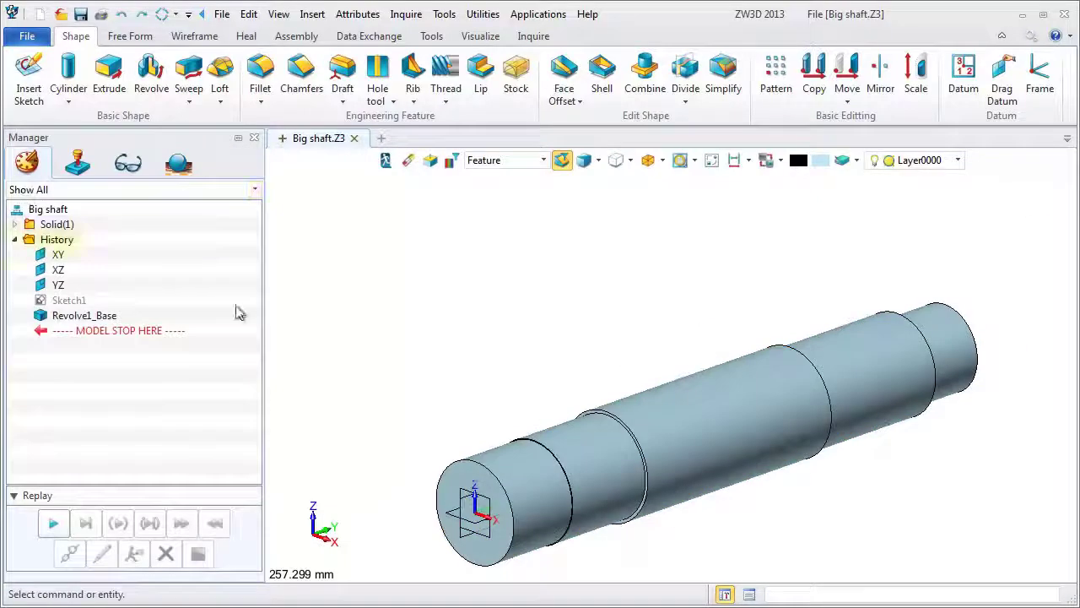
Insert a datum plane offset 27.5 mm from the XY plane.
right_click(341, 307)
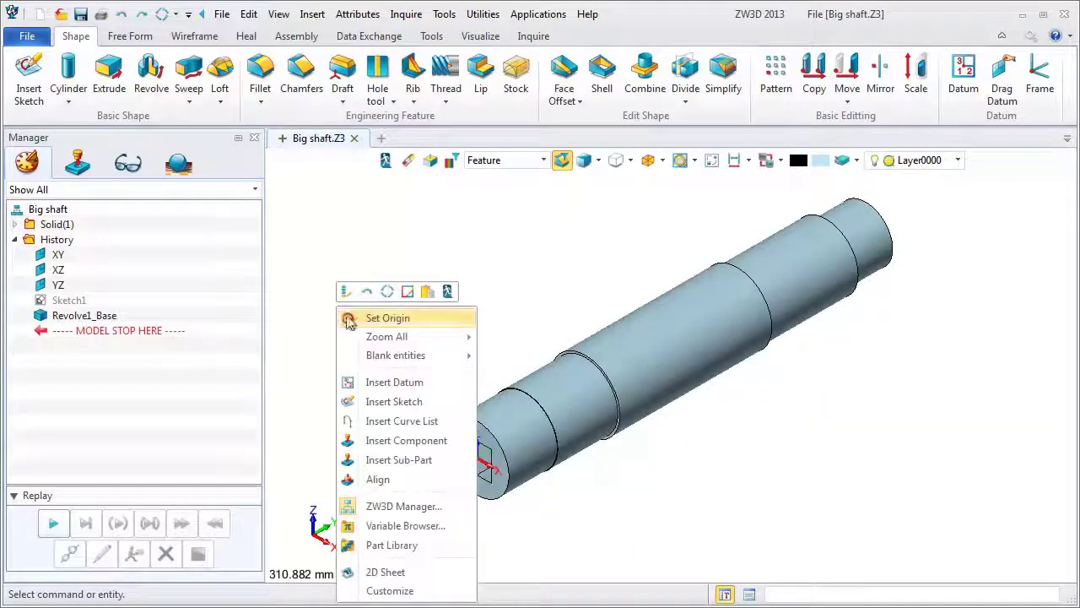
left_click(384, 383)
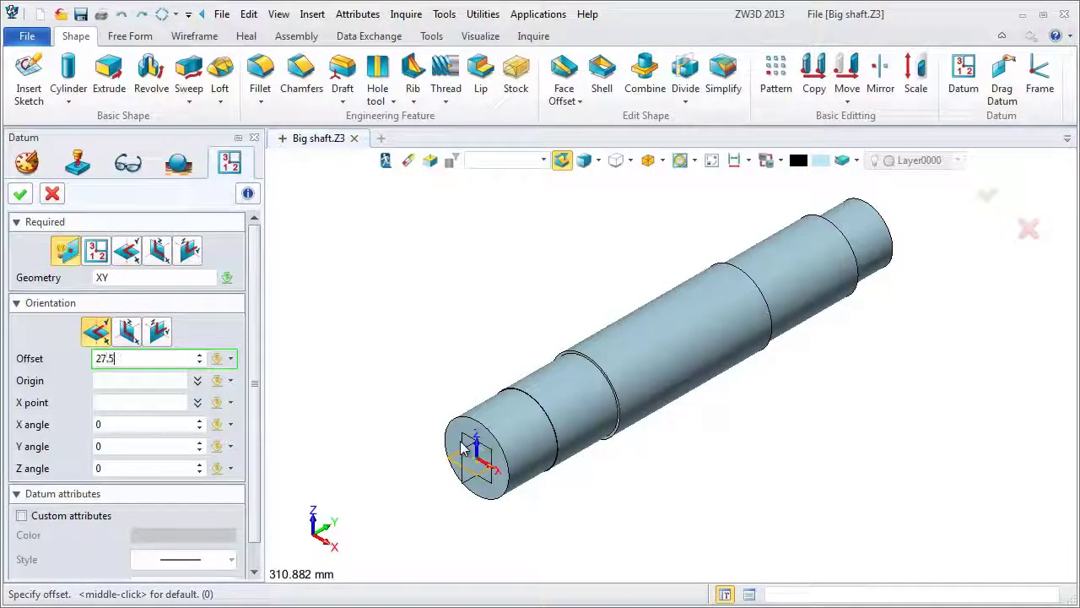
key("Return")
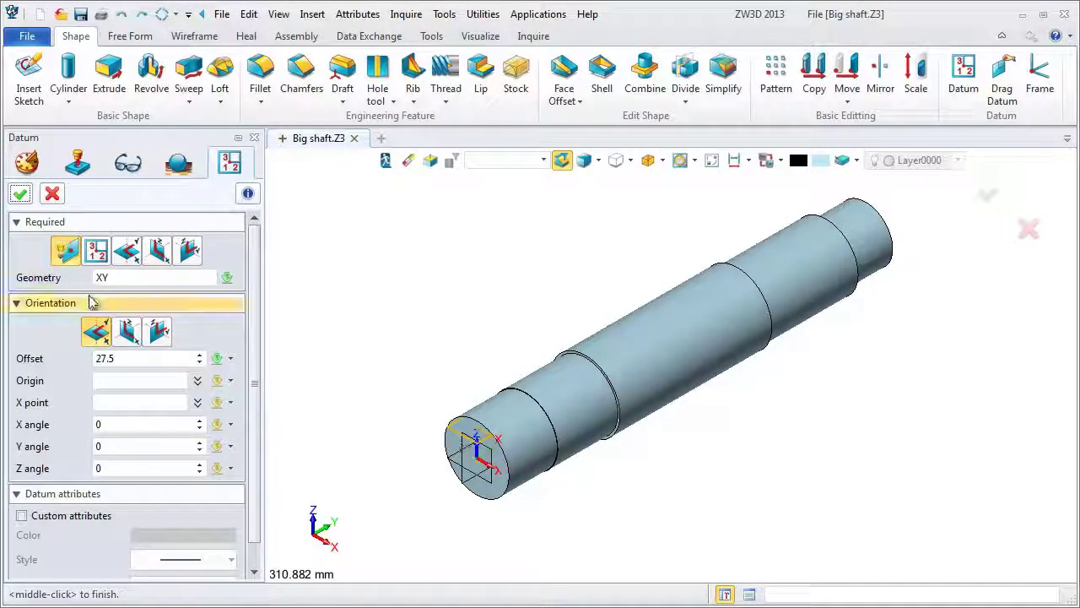
left_click(21, 194)
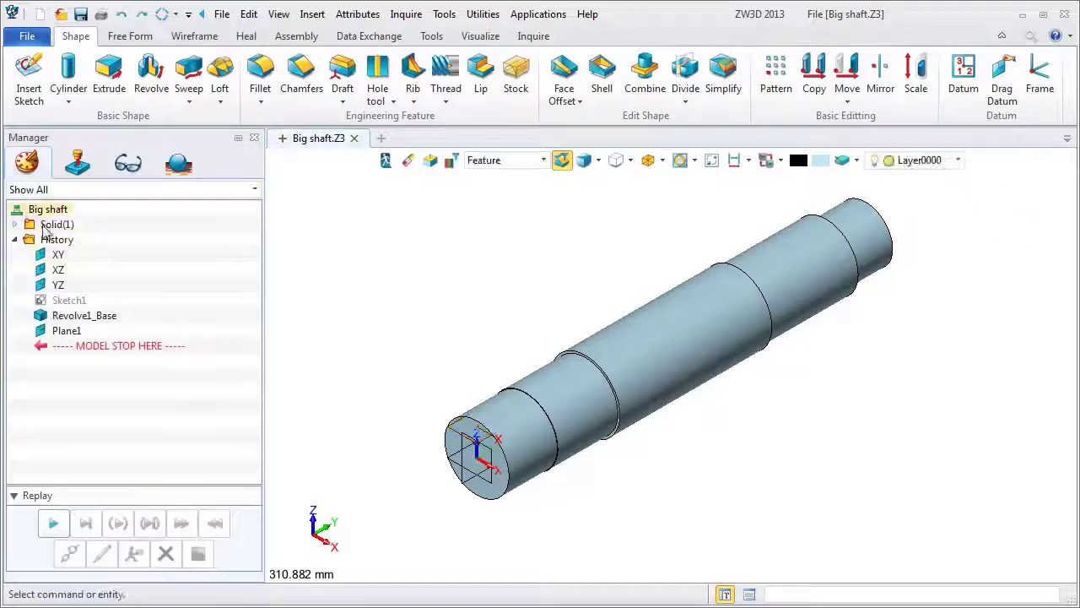
Insert another datum plane offset 22.5 mm from the XY plane.
middle_click(394, 417)
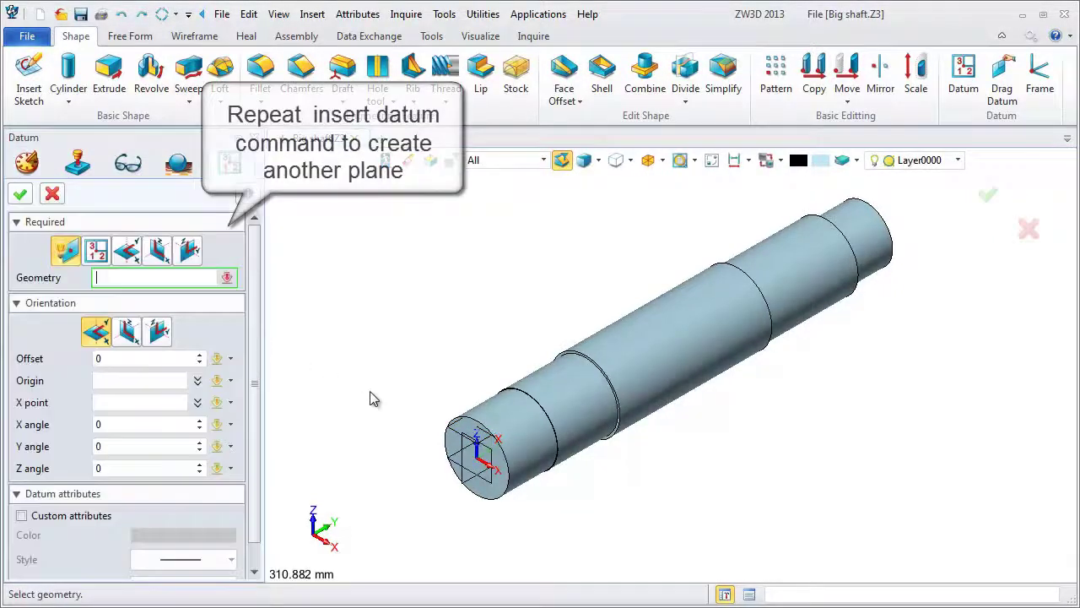
middle_click(454, 468)
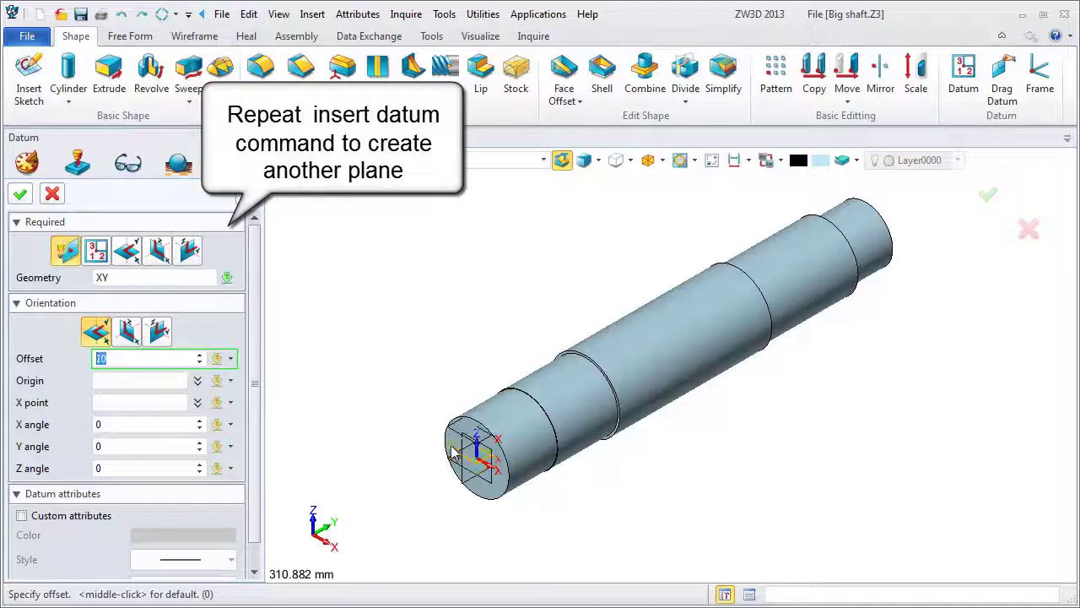
type("22.5")
key("Return")
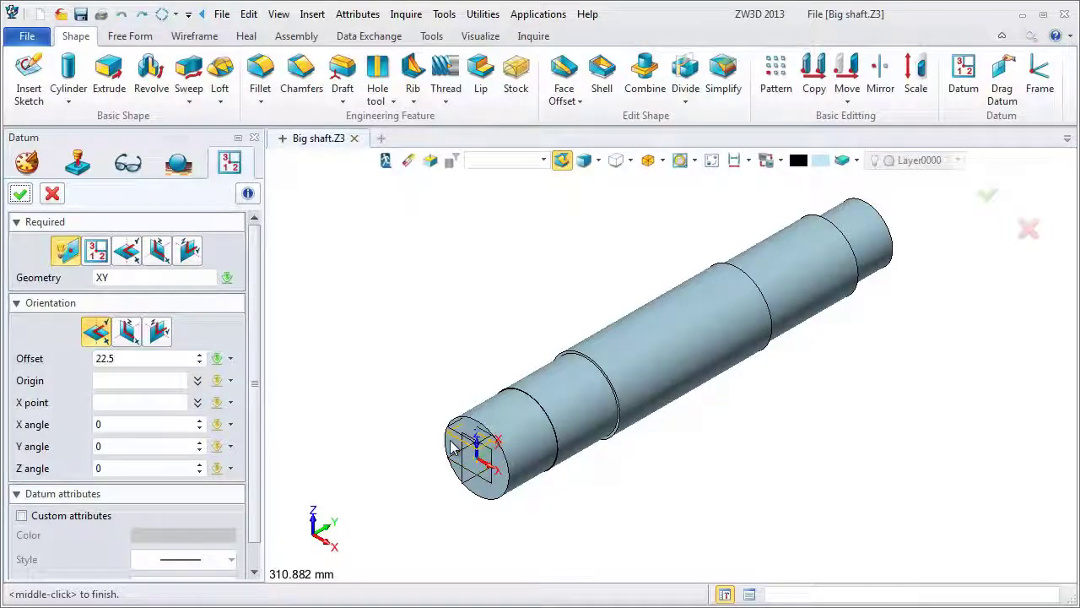
left_click(21, 195)
Start a new sketch on the datum plane offset 27.5 mm from the XY plane.
scroll(378, 426, "up", 3)
right_click(376, 281)
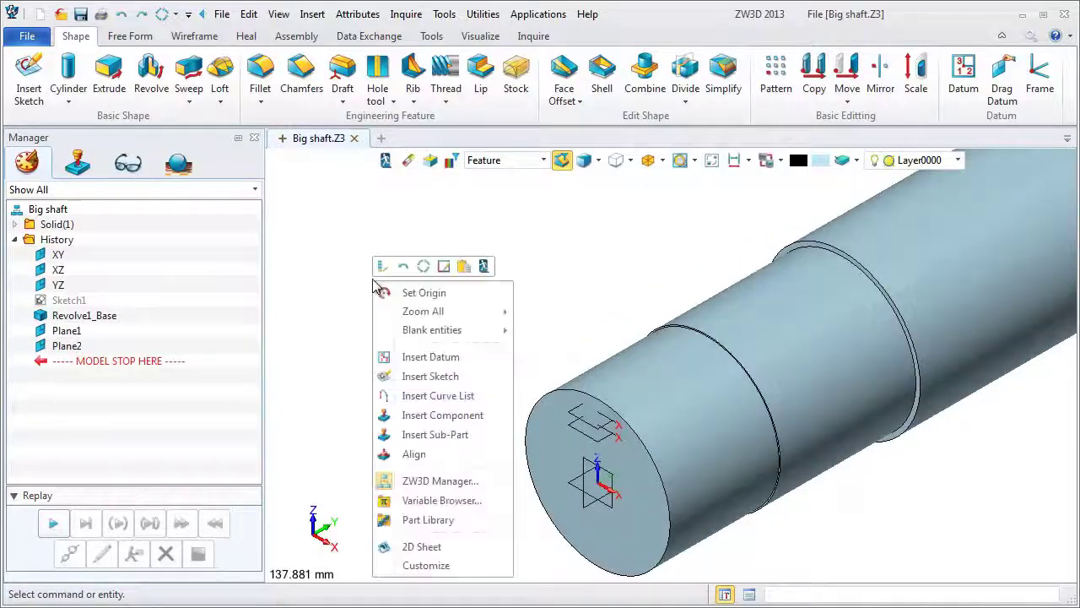
left_click(449, 380)
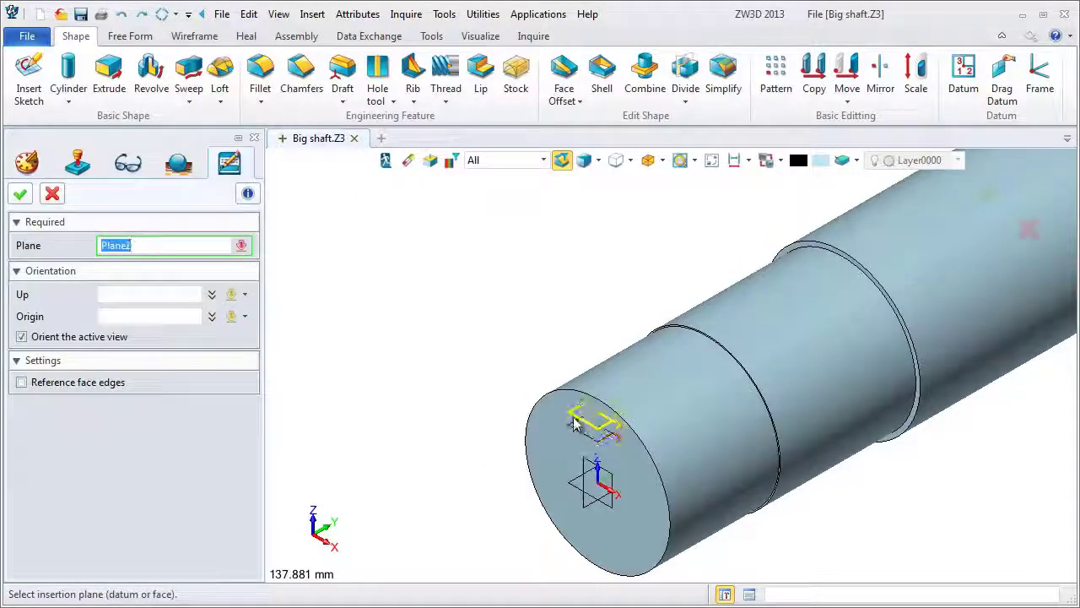
middle_click(472, 364)
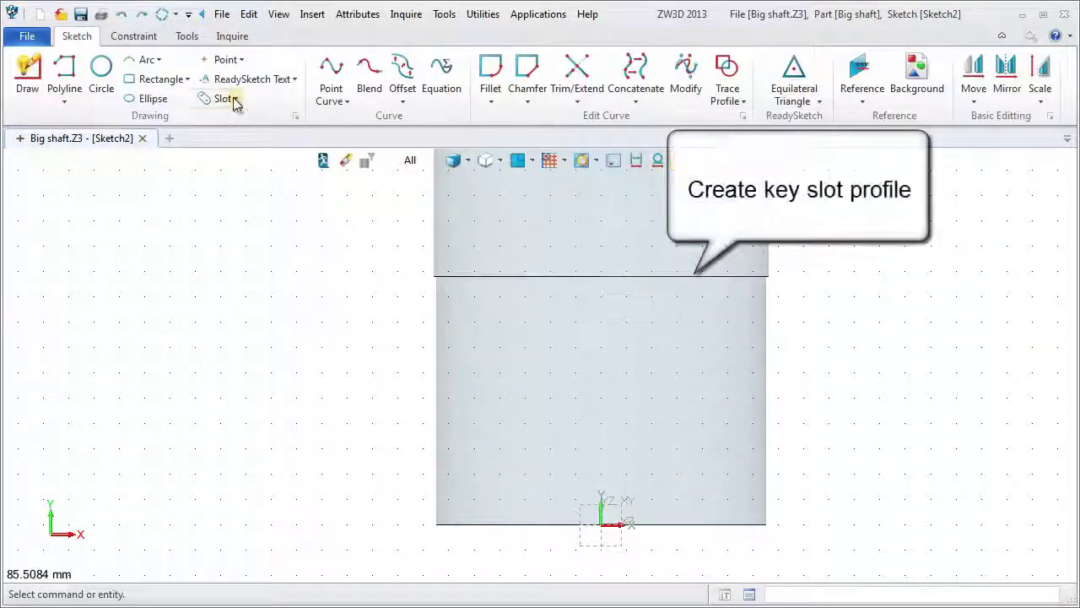
Draw a straight slot of radius 7 mm along the sketch's Y axis, with its centres about 27 mm apart.
left_click(235, 101)
left_click(241, 121)
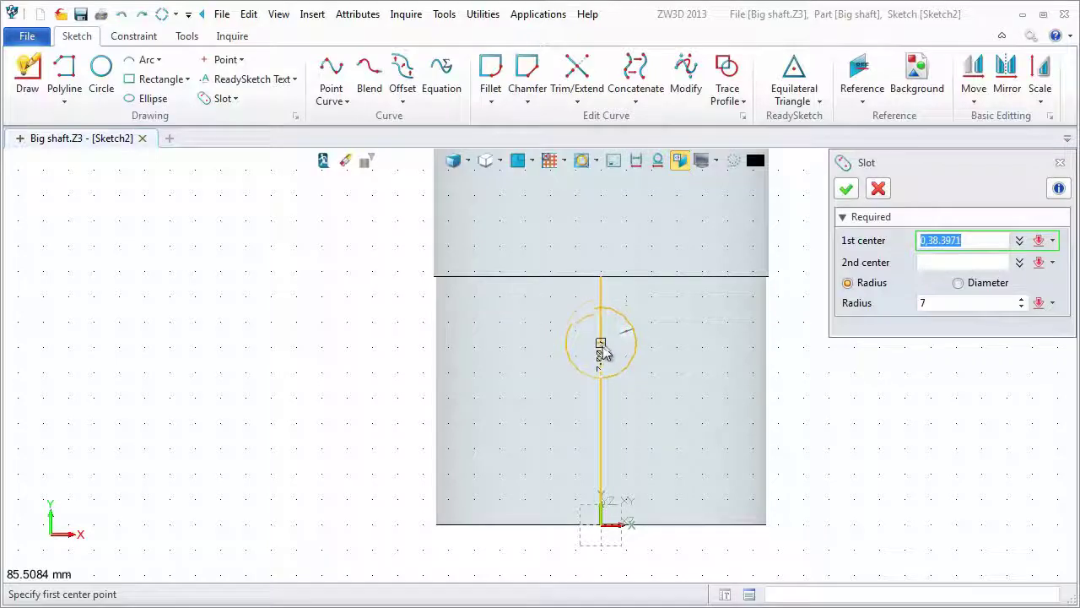
left_click(600, 469)
left_click(600, 334)
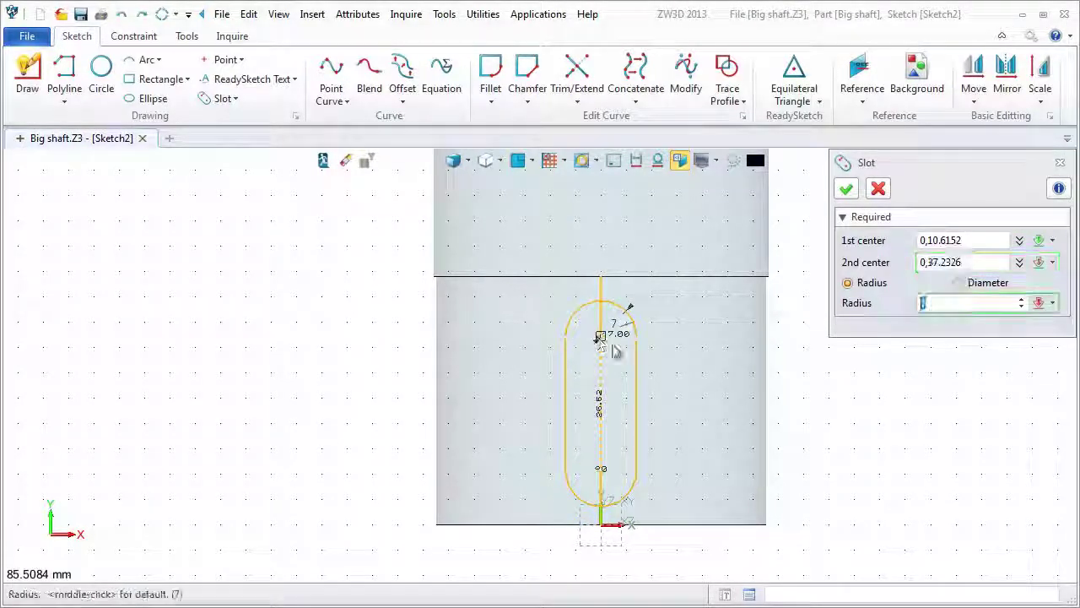
type("5")
type("6")
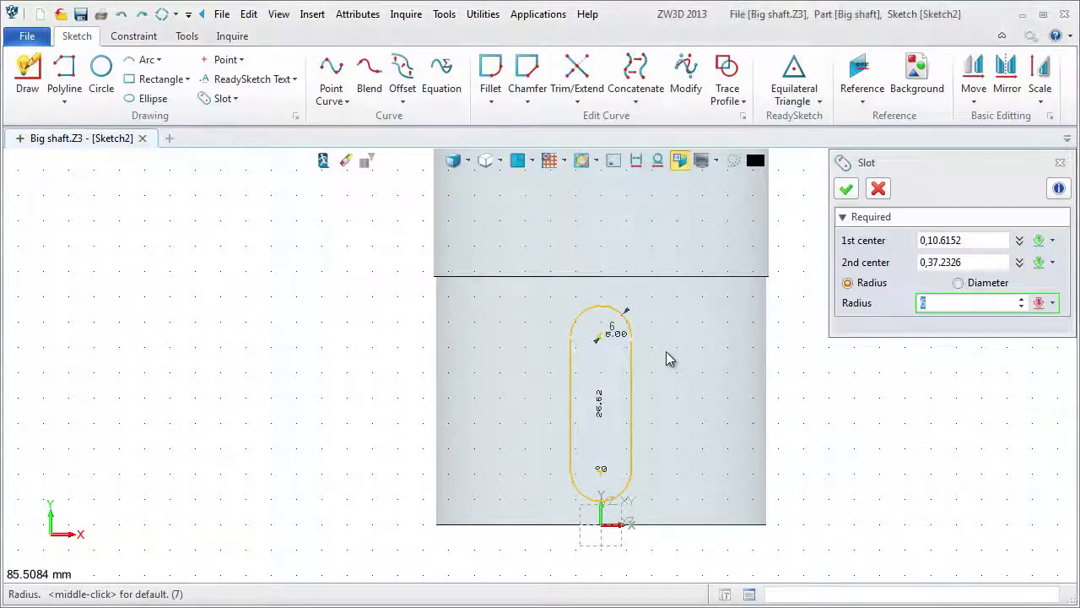
left_click(929, 305)
type("7")
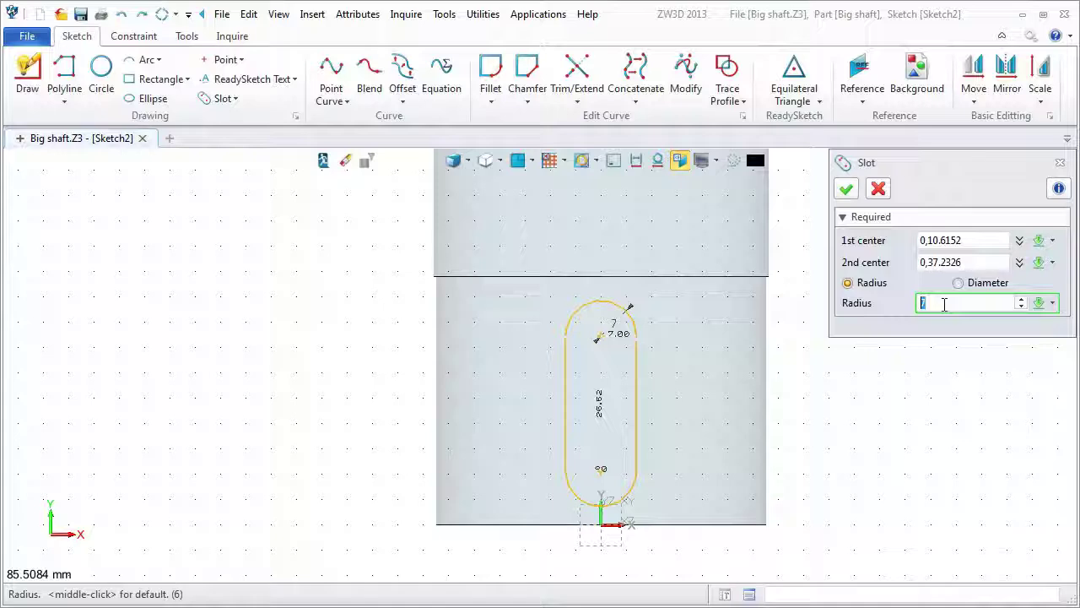
left_click(848, 189)
Dimension the vertical distance between the slot's two arc centres as 22 mm and exit the sketch.
left_click(133, 36)
left_click(456, 76)
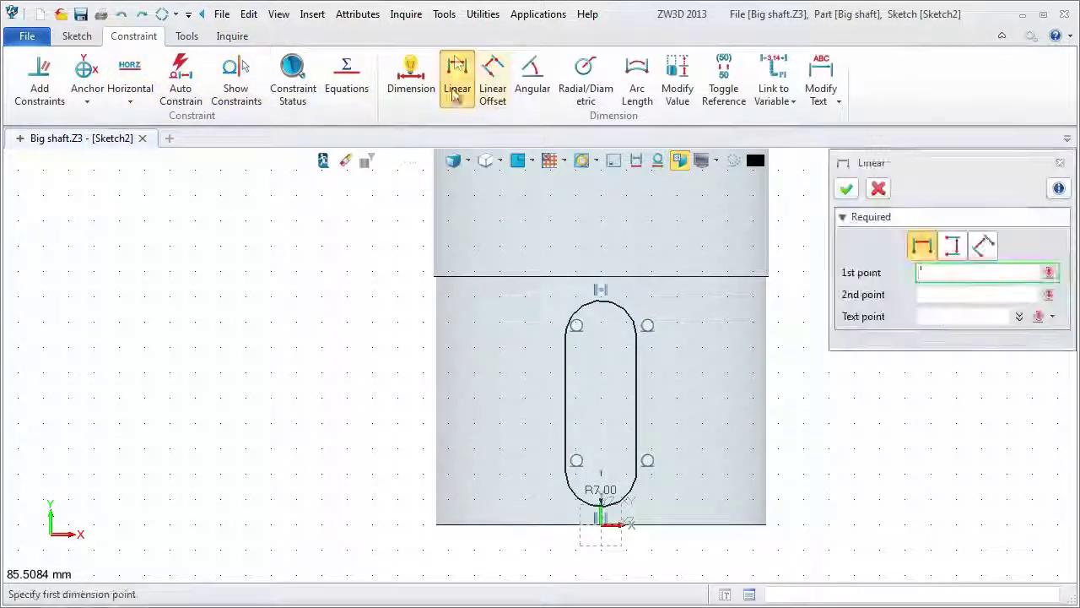
left_click(600, 473)
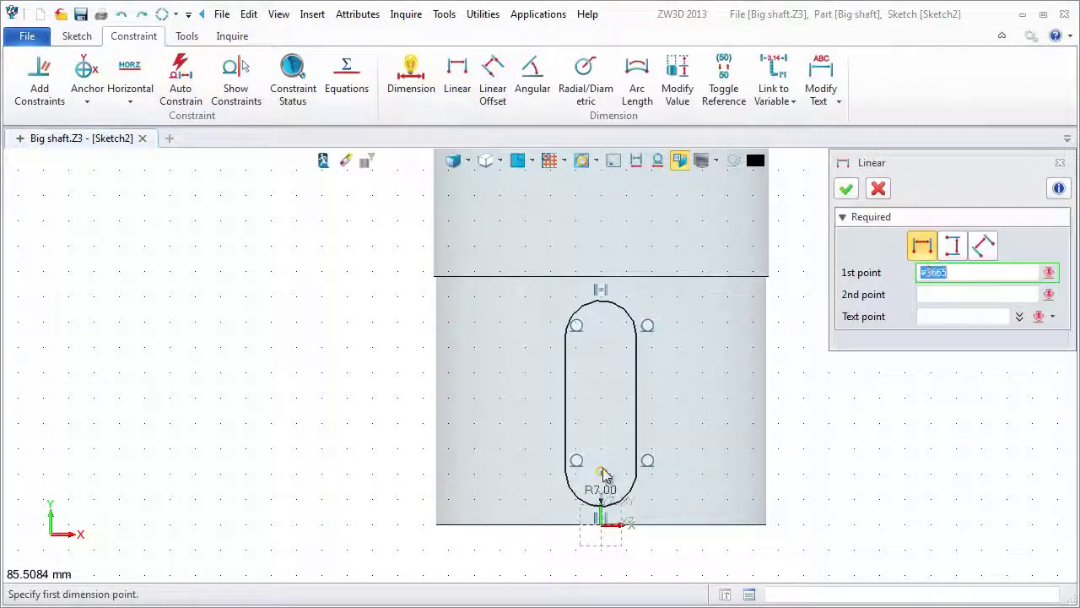
left_click(605, 341)
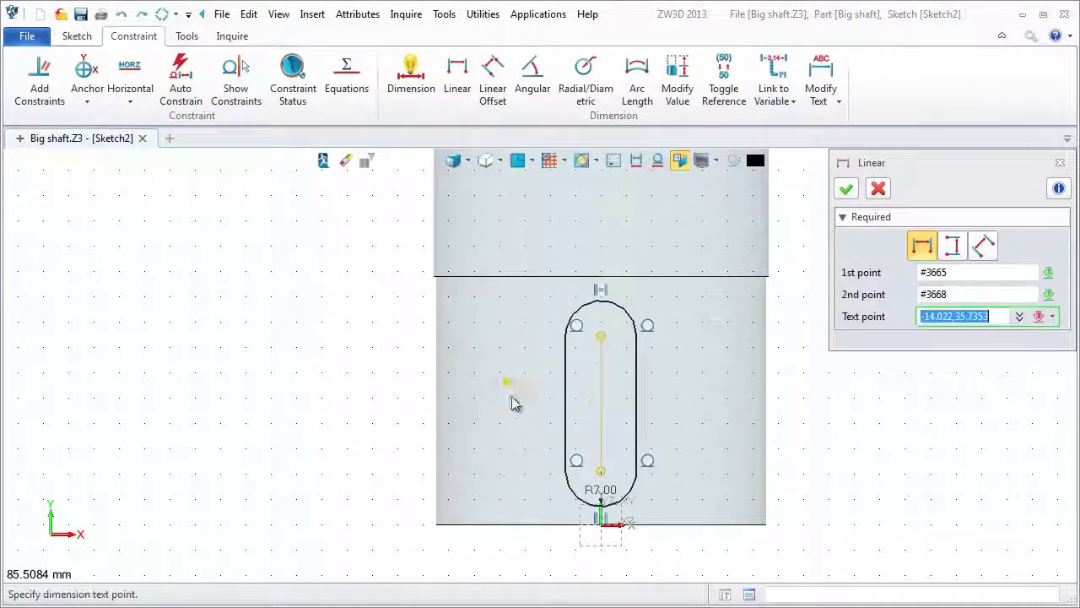
left_click(952, 247)
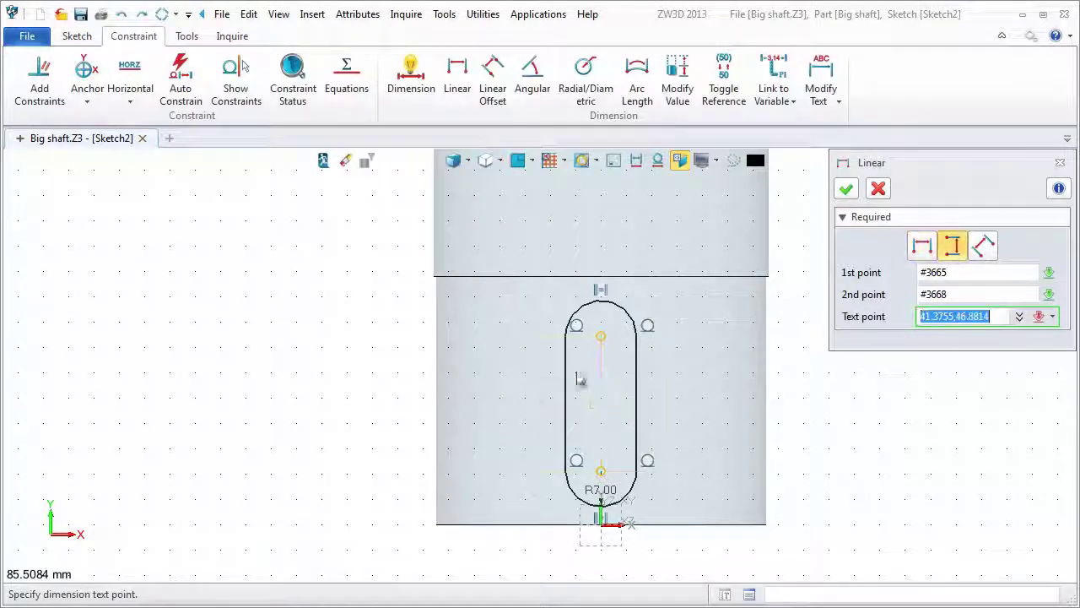
left_click(506, 394)
type("22")
key("Return")
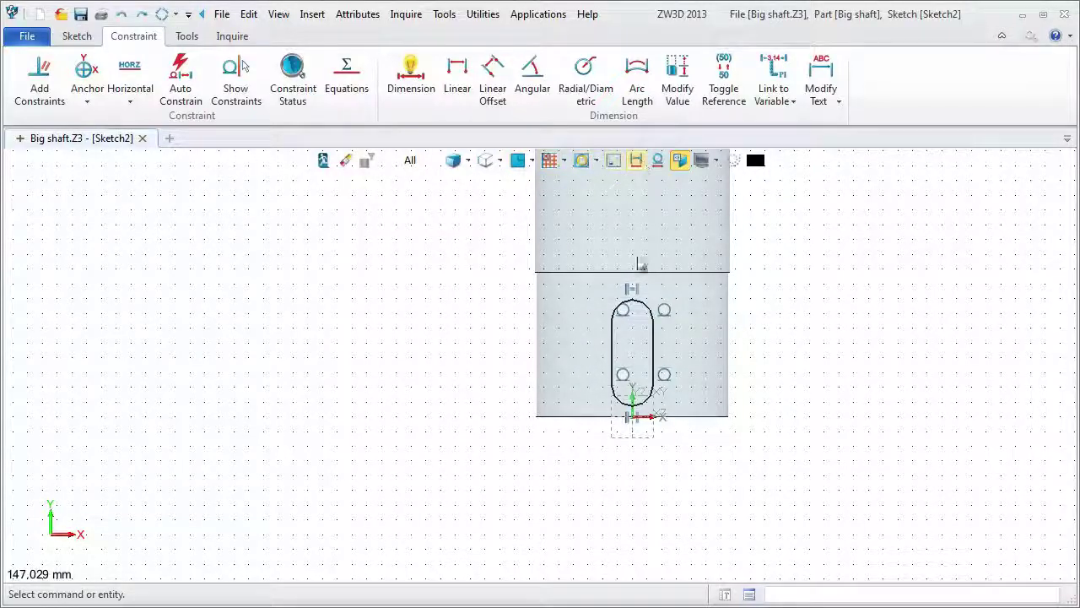
right_click(781, 256)
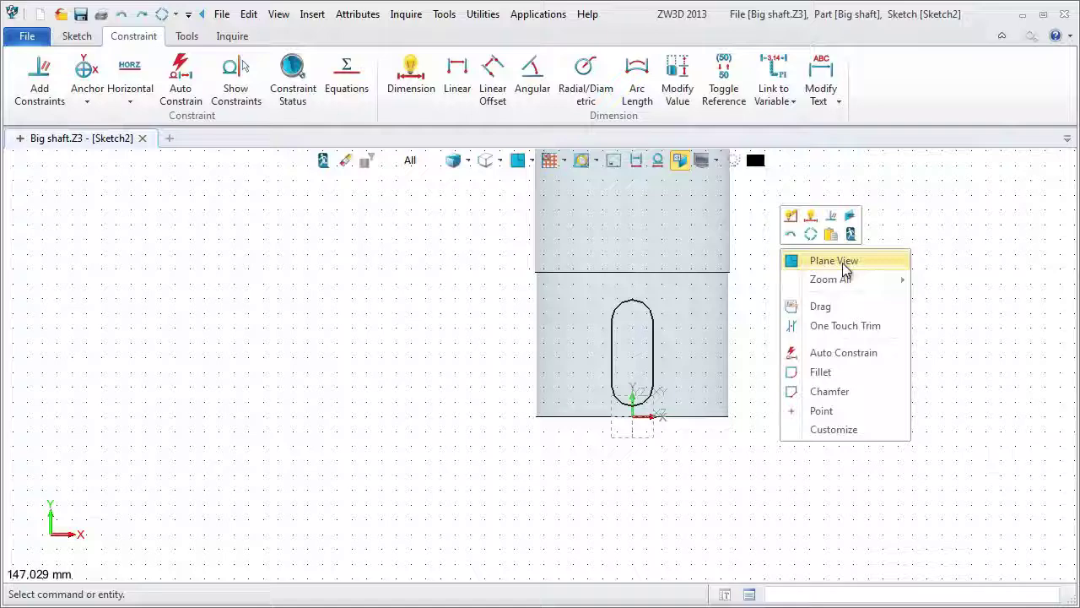
left_click(820, 231)
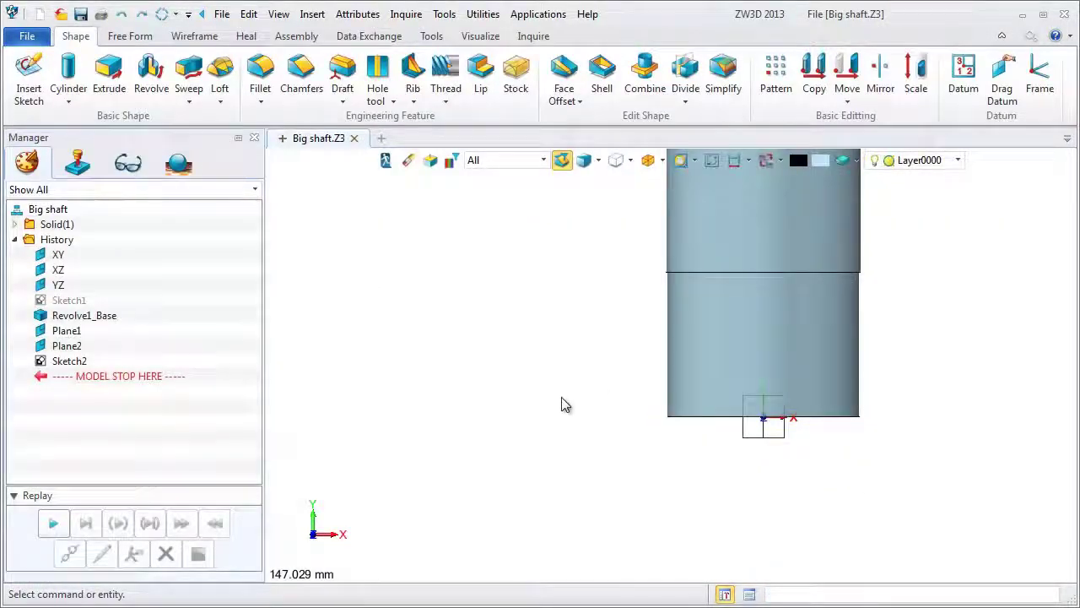
Cut the first key slot into the shaft with a one-sided extrusion of the slot sketch, end value 7 mm.
left_click(109, 74)
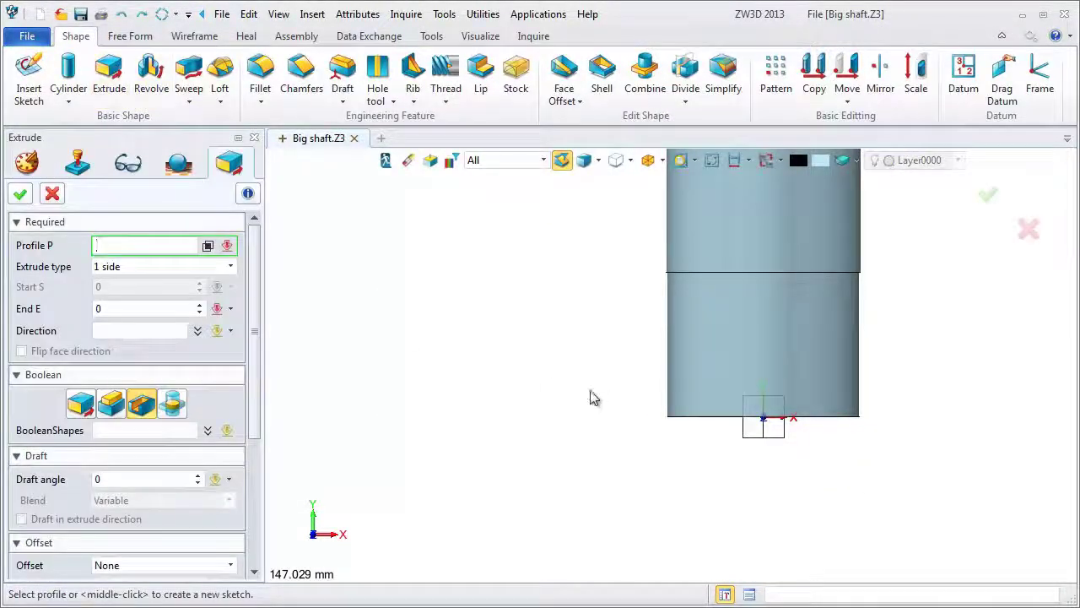
left_click(748, 372)
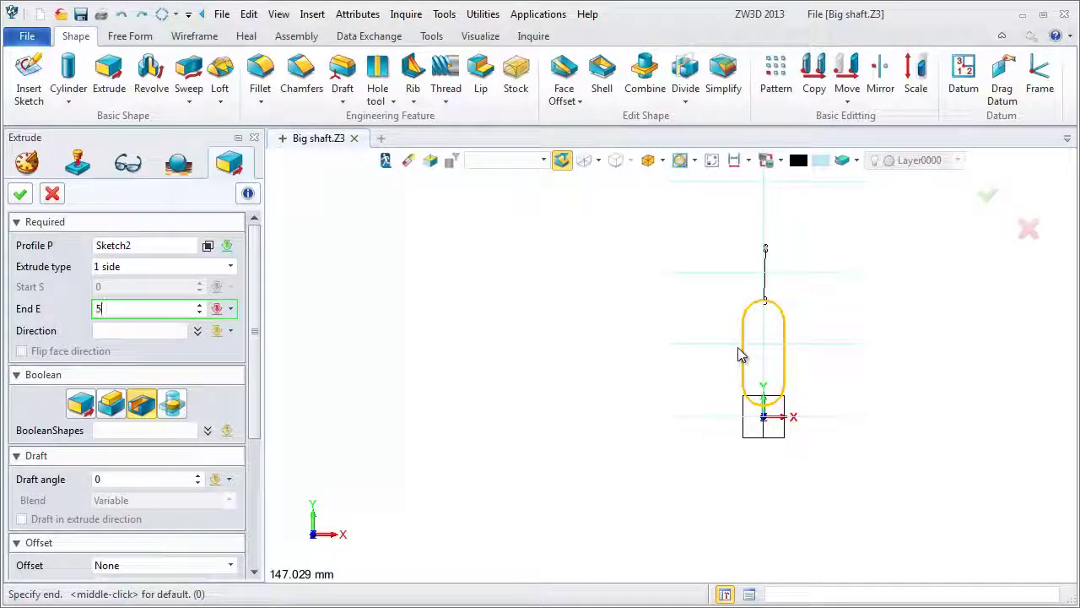
right_click_drag(732, 347, 721, 239)
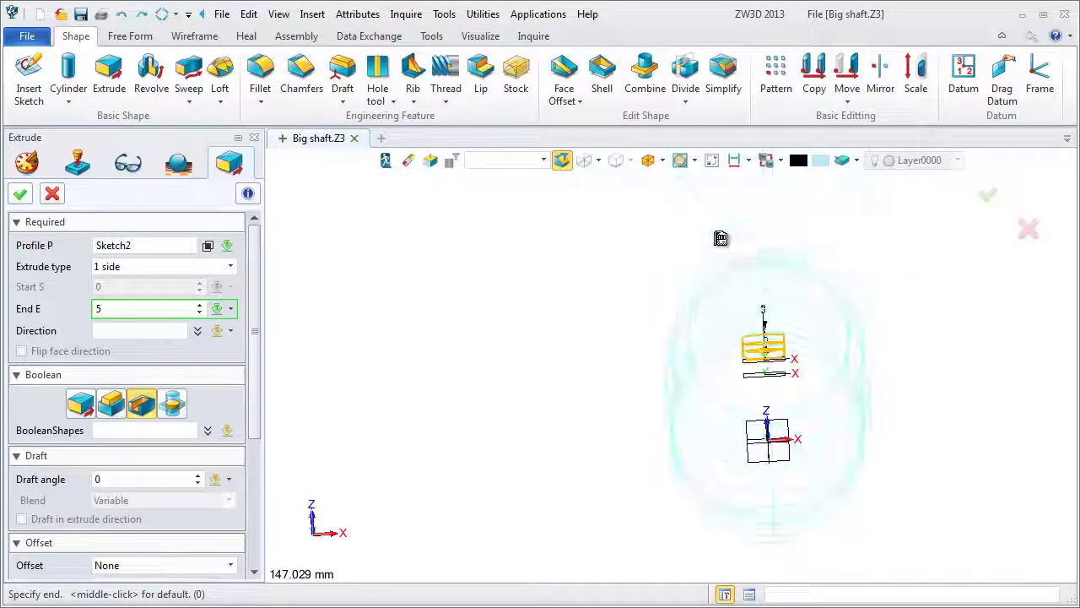
right_click_drag(533, 358, 435, 354)
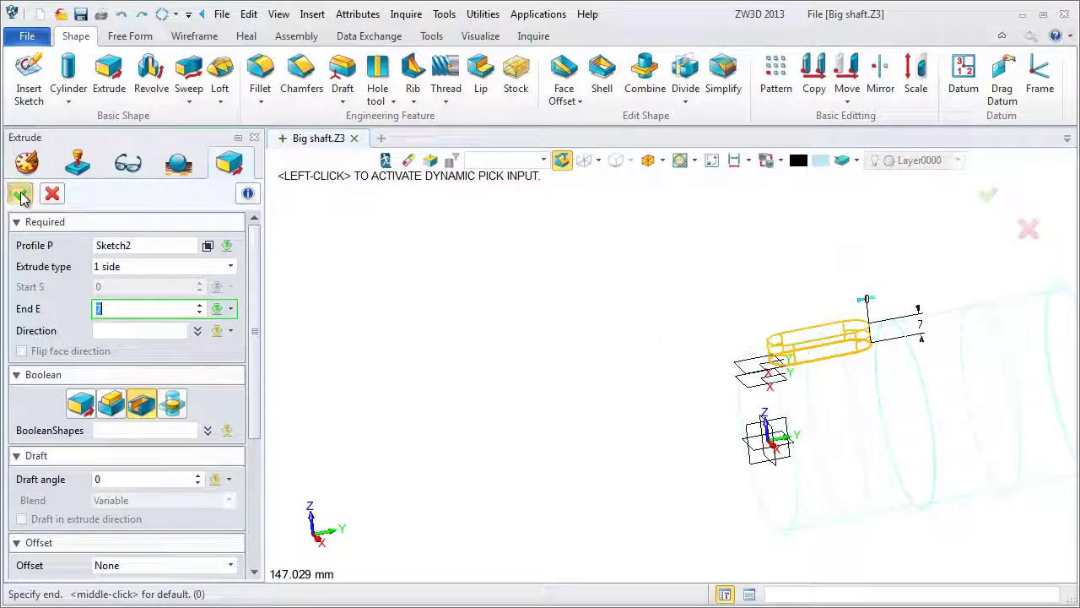
left_click(21, 195)
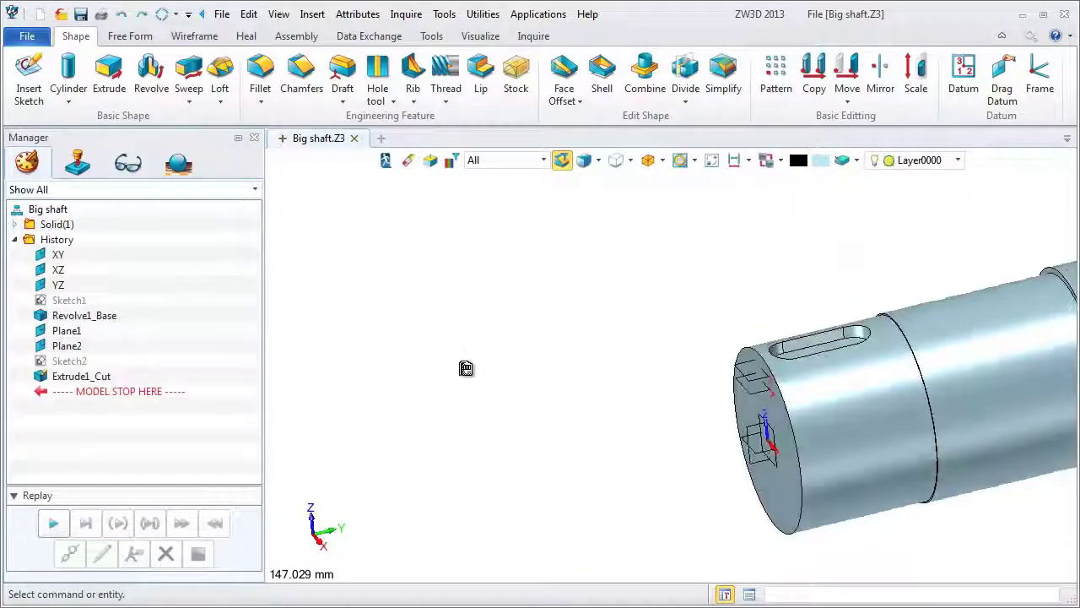
Start a new sketch on the datum plane offset 22.5 mm from the XY plane.
right_click_drag(466, 368, 465, 410)
middle_click_drag(603, 386, 487, 400)
mouse_move(487, 400)
right_mouse_down()
mouse_move(498, 352)
mouse_move(441, 273)
right_mouse_up()
scroll(491, 323, "down", 4)
right_click(438, 266)
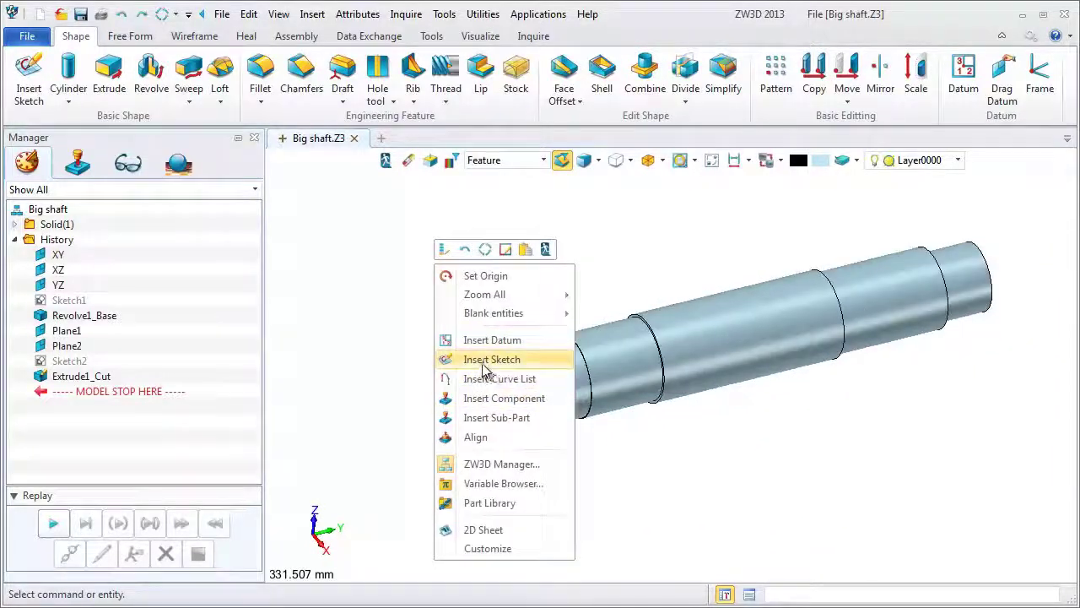
left_click(485, 363)
scroll(498, 386, "up", 4)
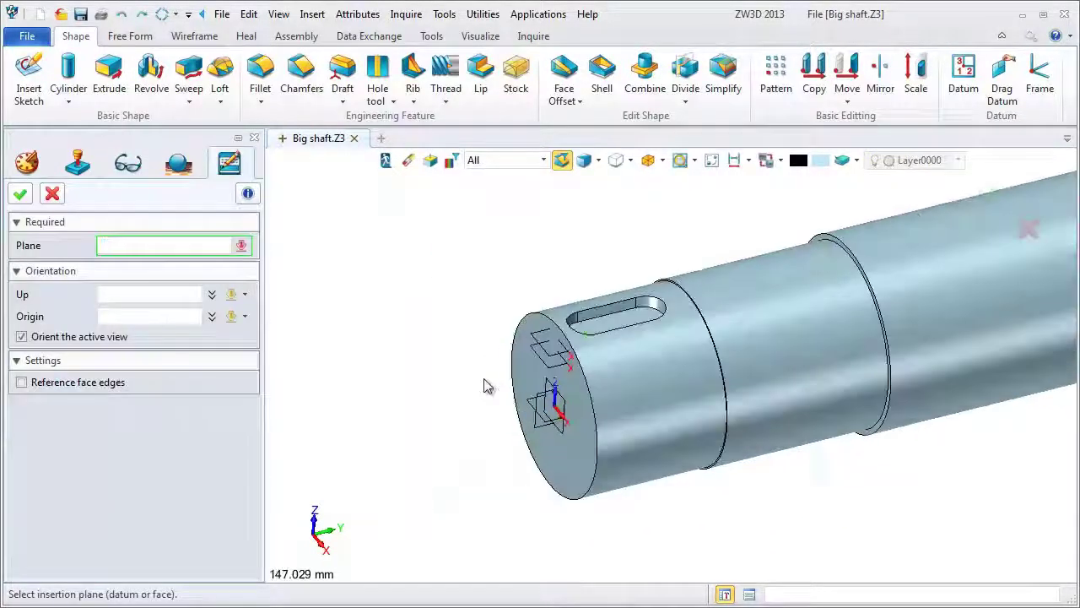
left_click(539, 361)
scroll(439, 338, "down", 4)
middle_click(427, 319)
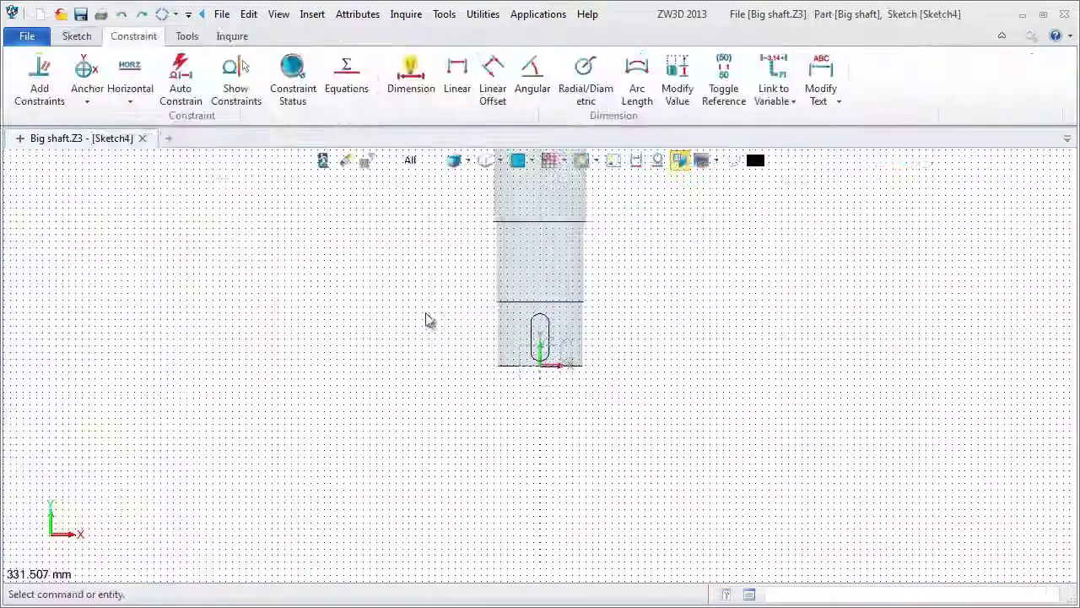
Draw a straight slot of radius 7 mm along the Y axis on the shaft's narrow end section, with its centres about 22 mm apart.
scroll(439, 292, "down", 2)
middle_click_drag(428, 277, 414, 508)
scroll(479, 299, "up", 3)
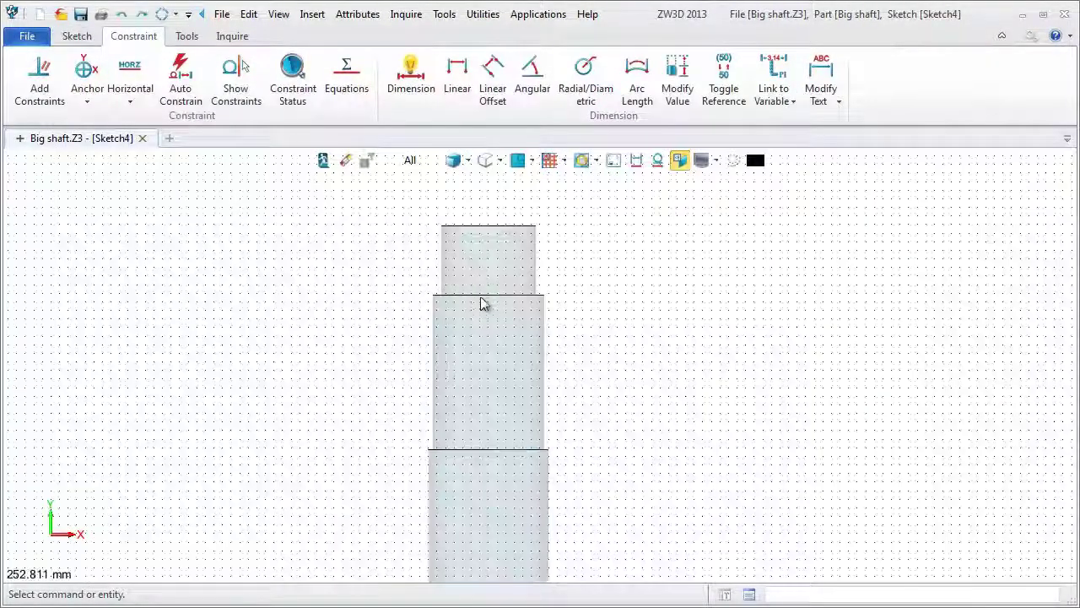
left_click(82, 39)
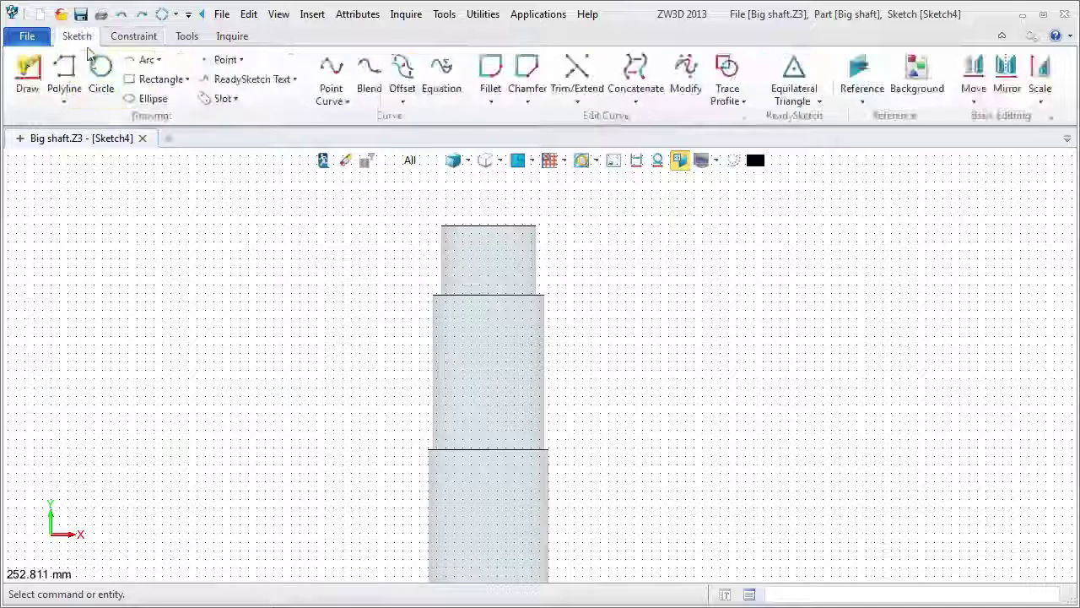
left_click(219, 99)
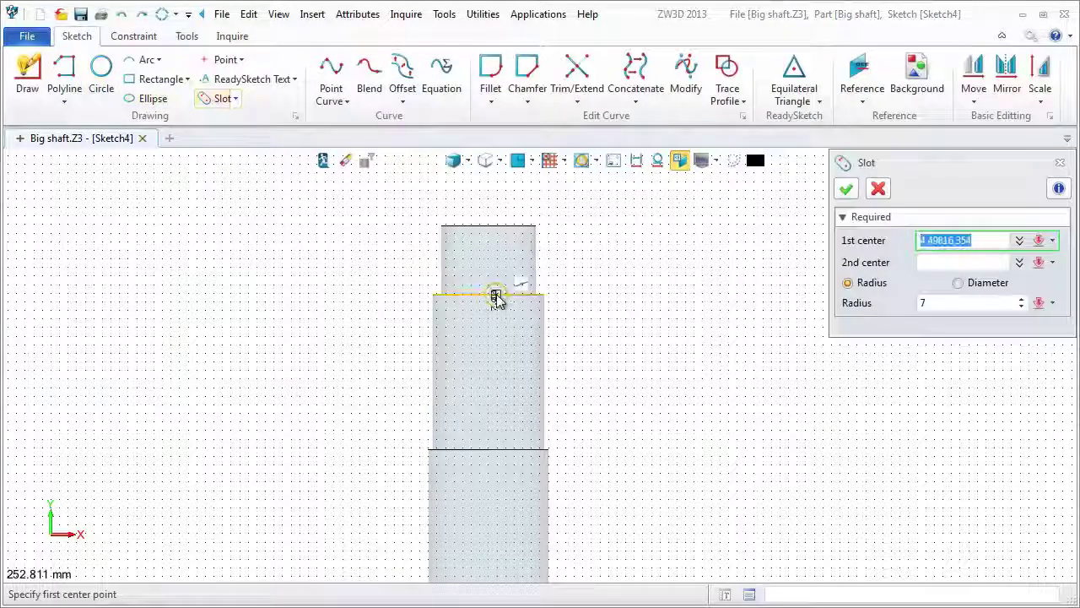
scroll(484, 299, "up", 4)
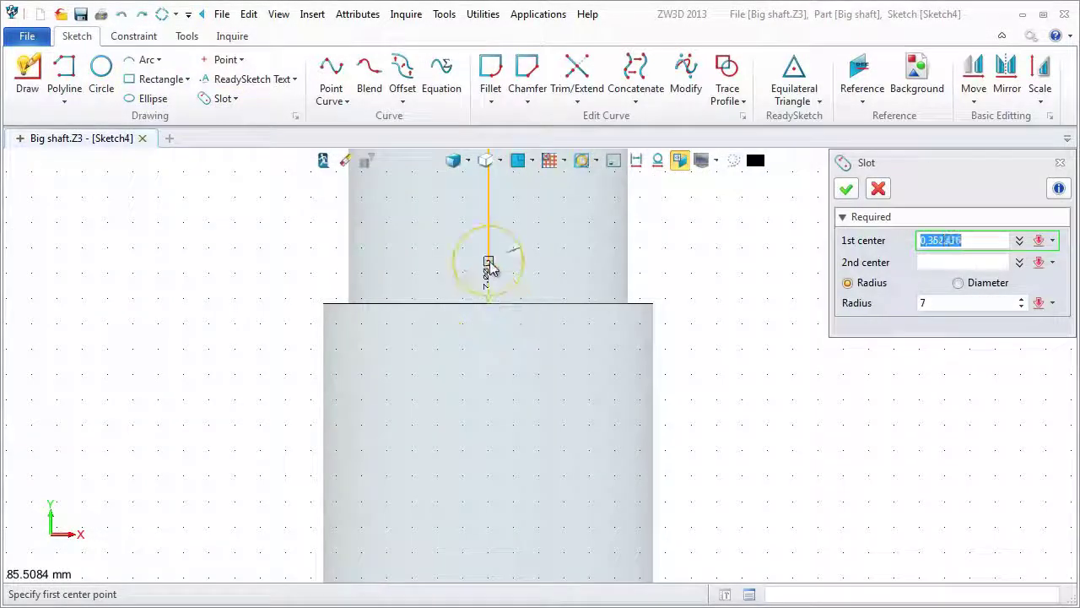
left_click(490, 267)
middle_click_drag(489, 186, 480, 325)
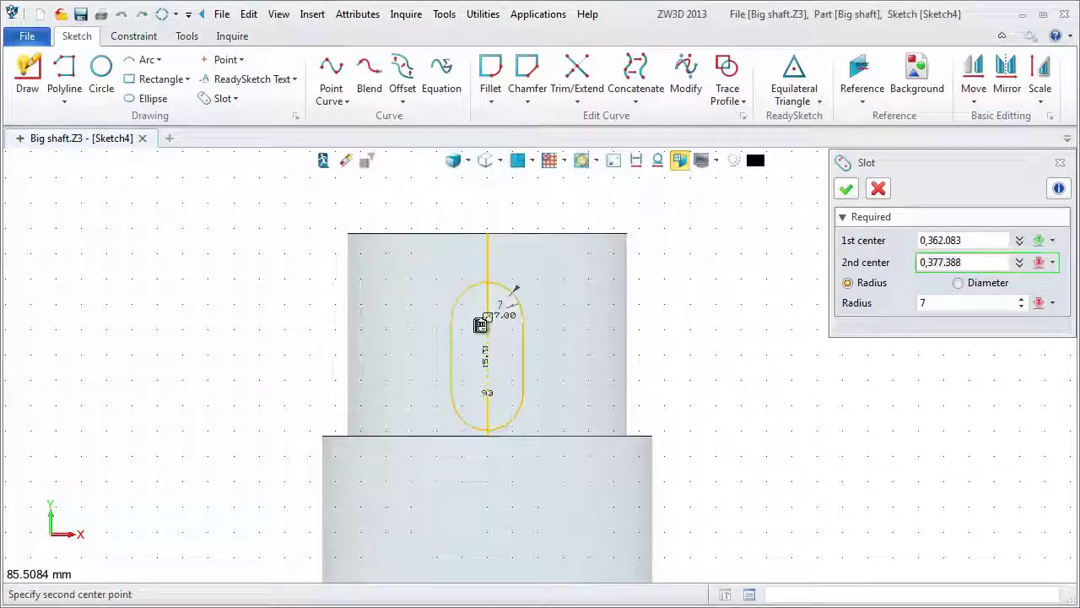
left_click(490, 303)
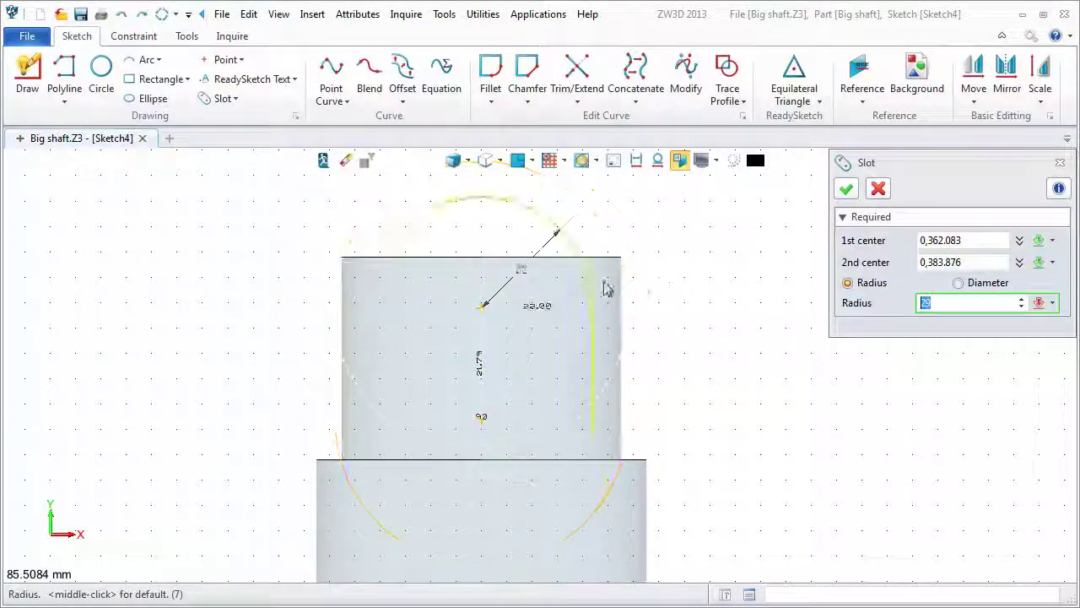
middle_click(538, 311)
left_click(847, 189)
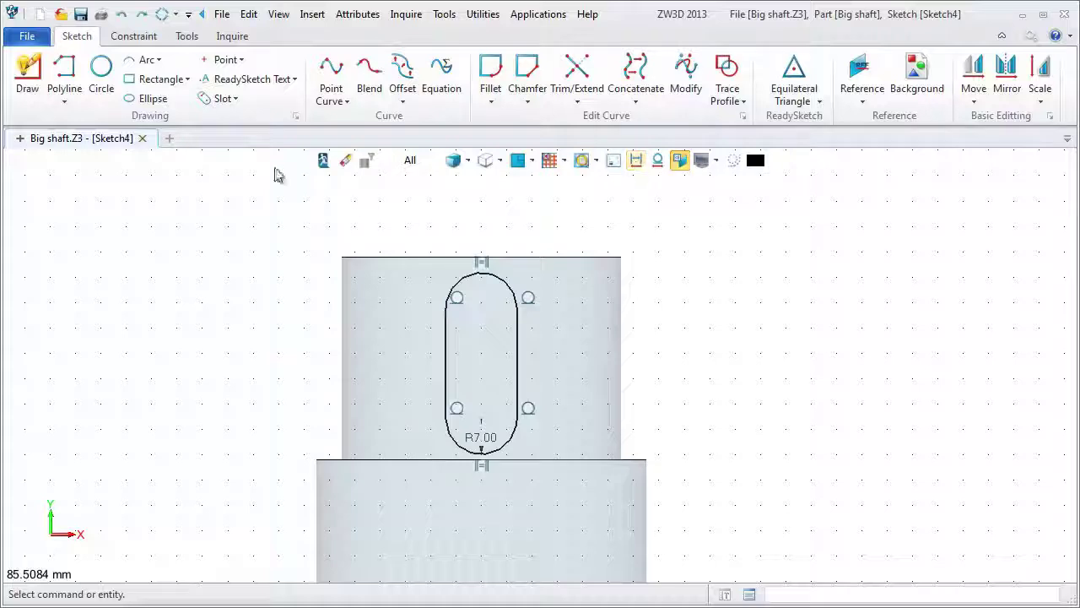
Dimension the second slot's vertical centre distance as 22 mm and exit the sketch.
left_click(133, 36)
left_click(456, 76)
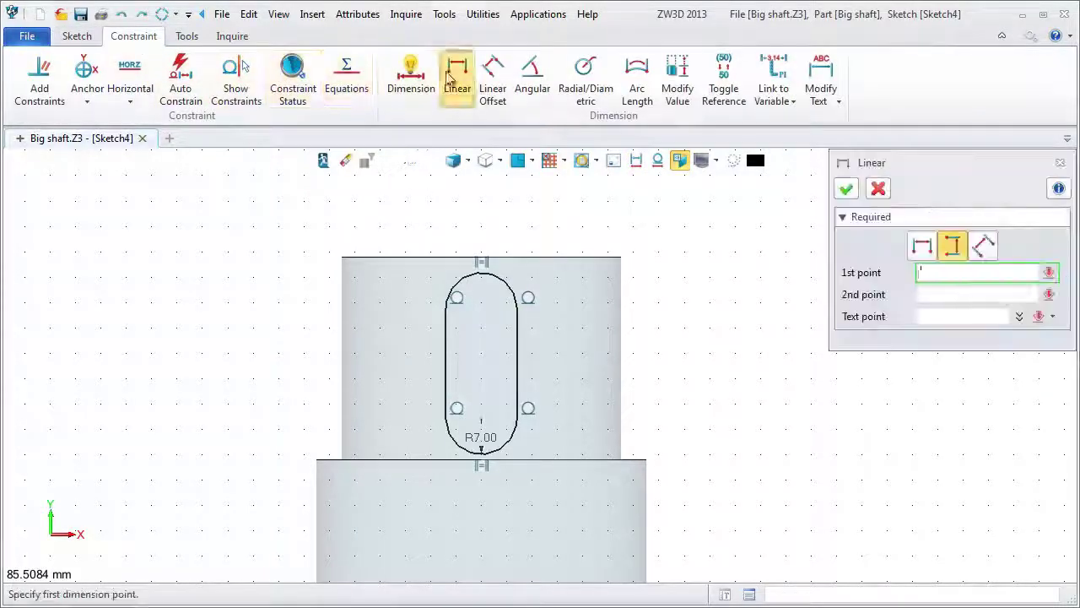
left_click(486, 424)
left_click(483, 309)
left_click(369, 357)
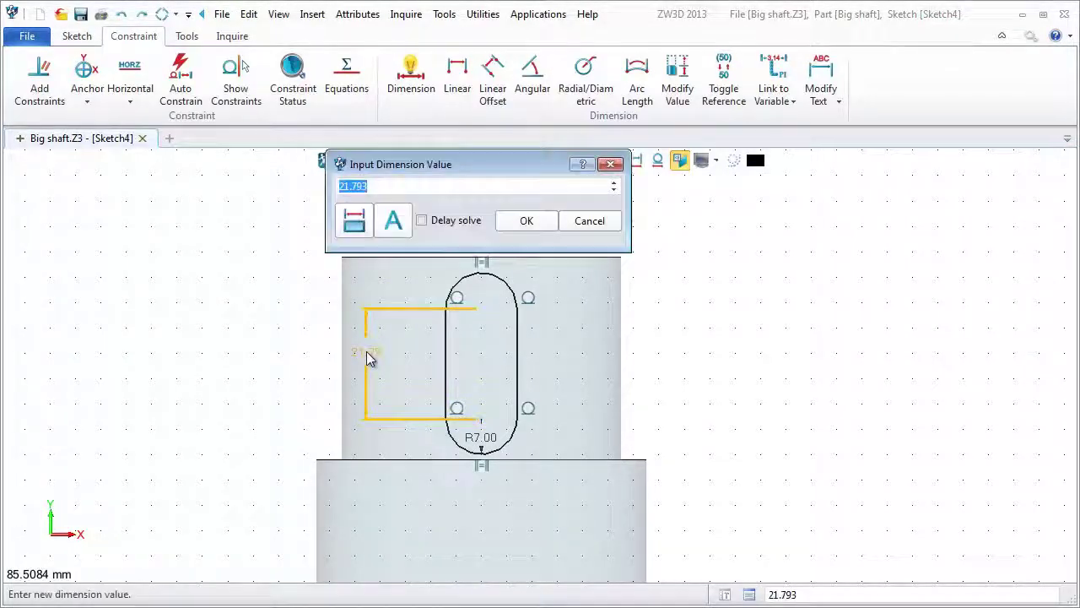
type("22")
key("Return")
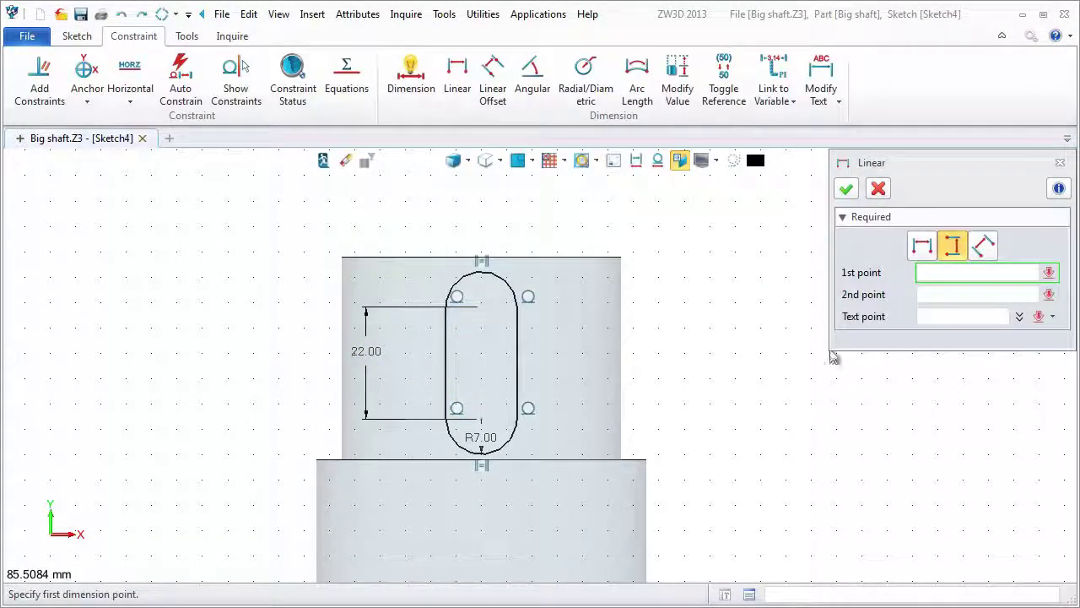
left_click(848, 189)
right_click(676, 252)
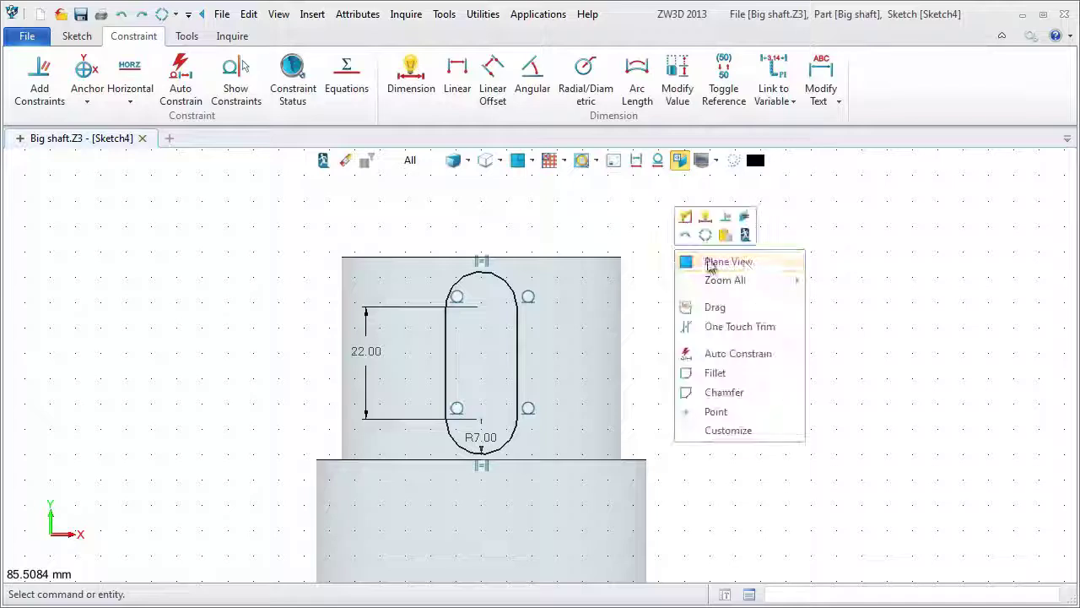
left_click(746, 237)
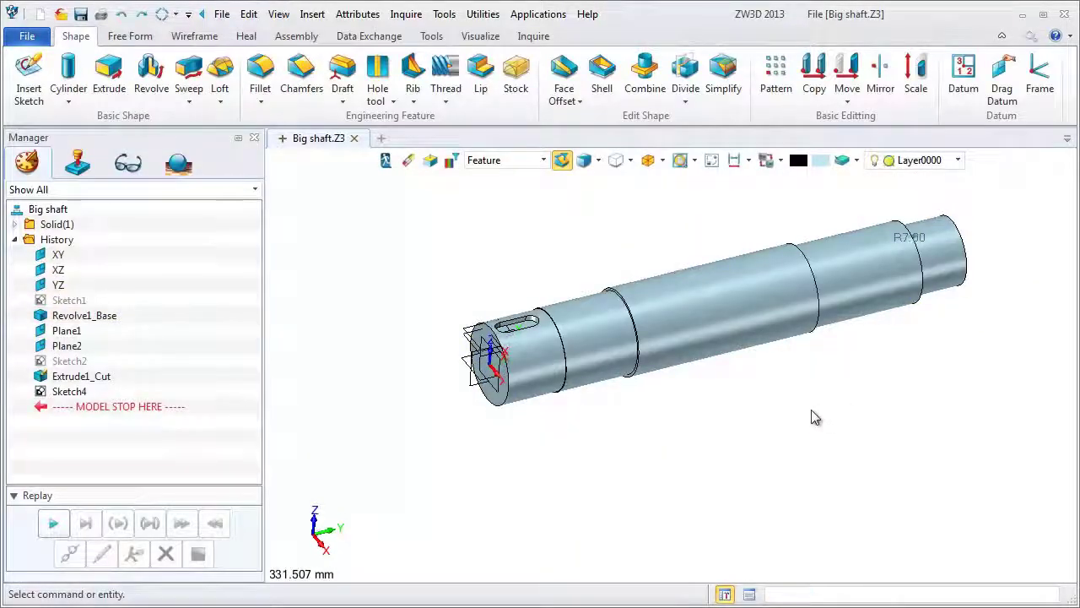
Cut the second key slot at the shaft's narrow end with a one-sided extrusion of its sketch, end value 10 mm.
left_click(109, 76)
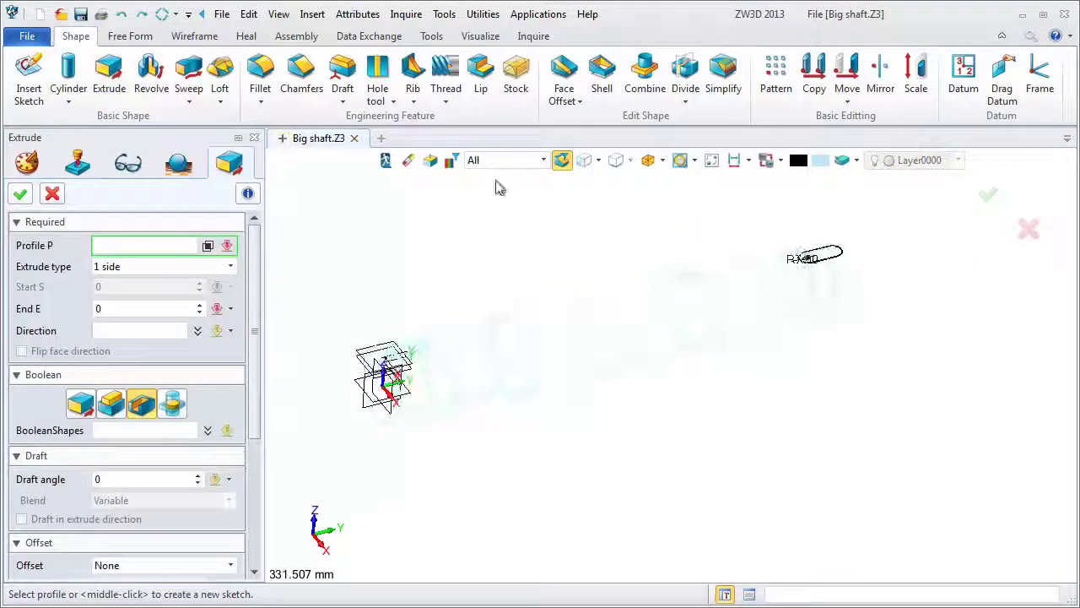
left_click(827, 268)
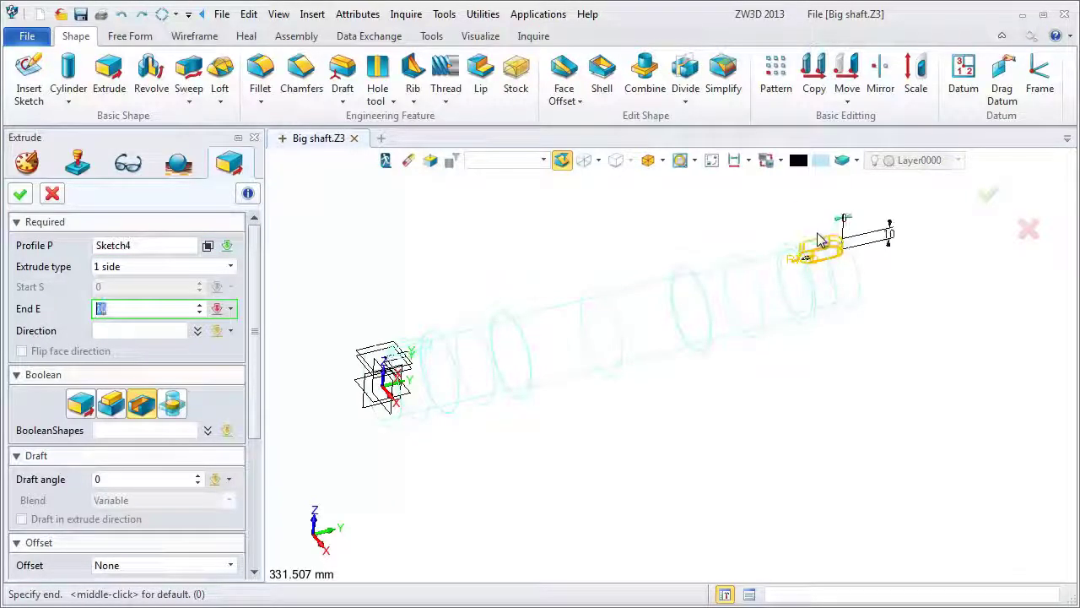
left_click(20, 193)
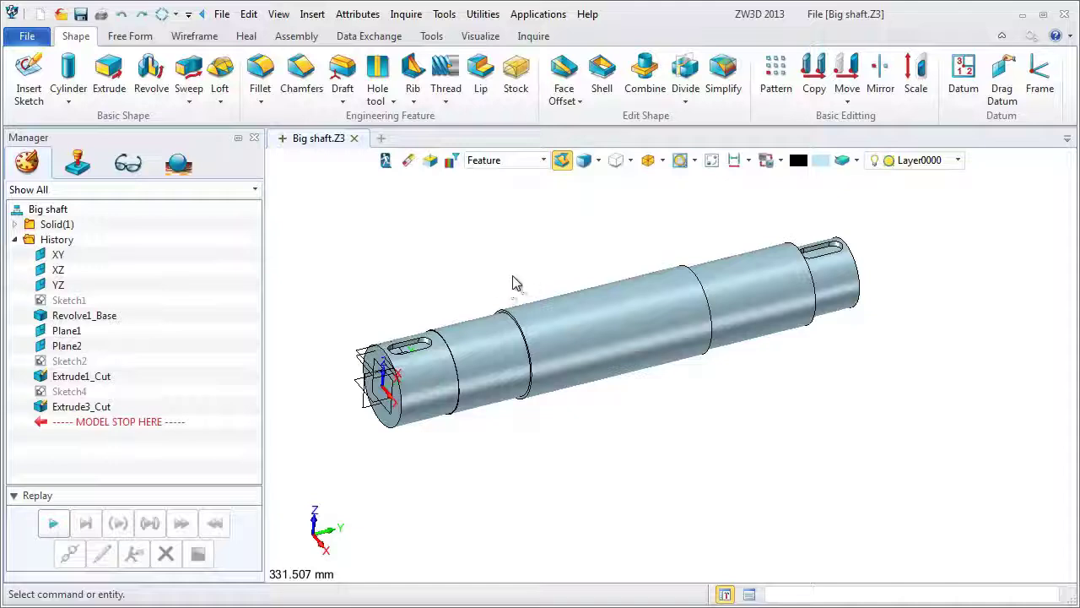
Place a counter-bore hole at the centre of the end face on the shaft's narrow end.
left_click(377, 76)
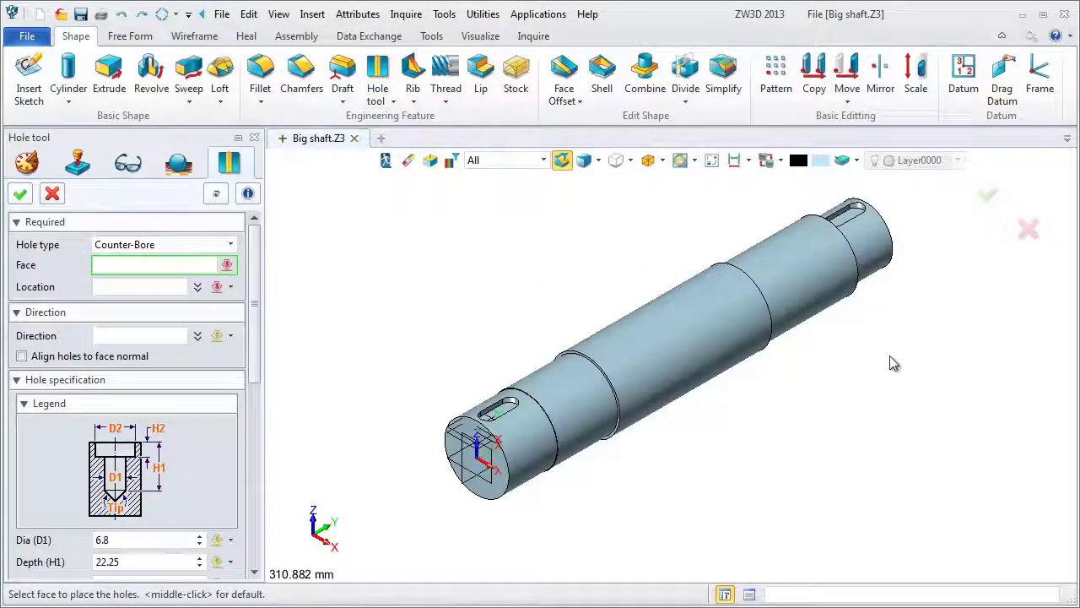
scroll(885, 354, "down", 2)
middle_click_drag(883, 357, 707, 352)
left_click(682, 344)
left_click(681, 340)
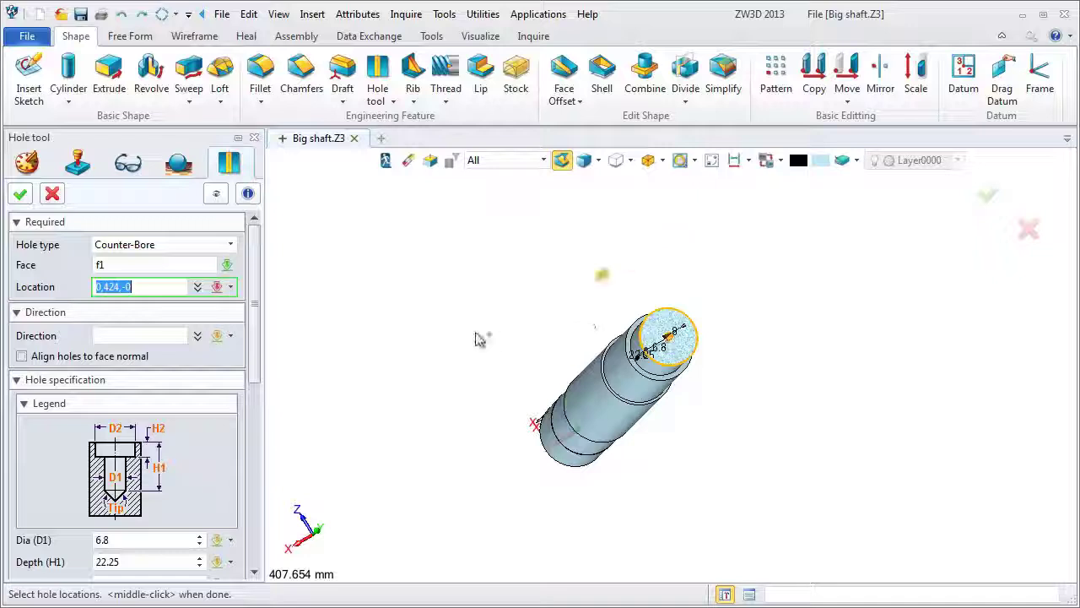
Create the hole with D1 6.8, depth H1 22.25, D2 8, H2 16, blind end and tip 118, and display the model shaded.
left_click_drag(253, 379, 258, 471)
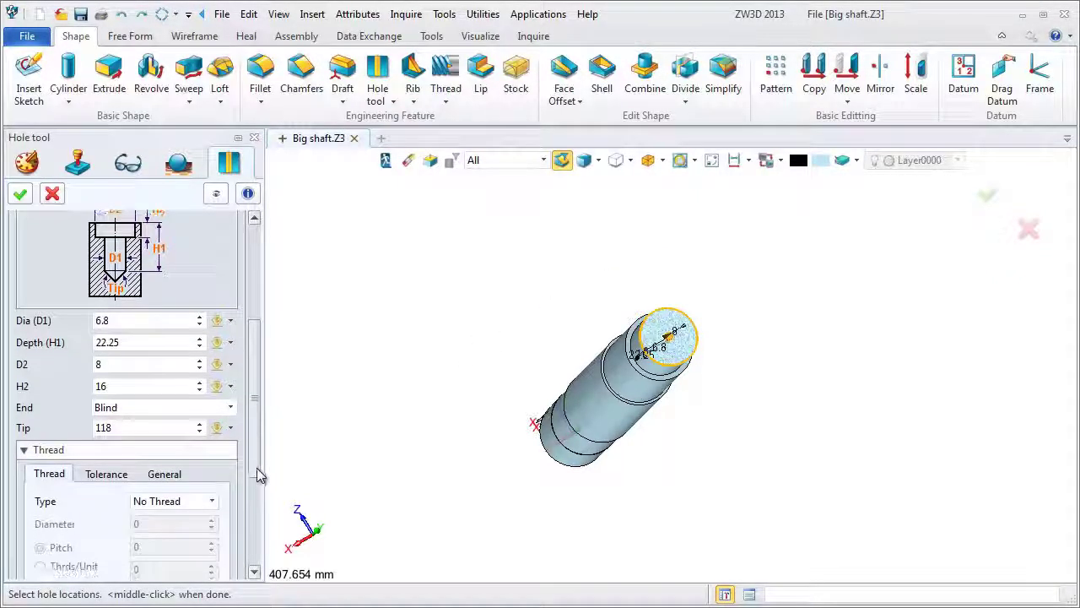
left_click(132, 322)
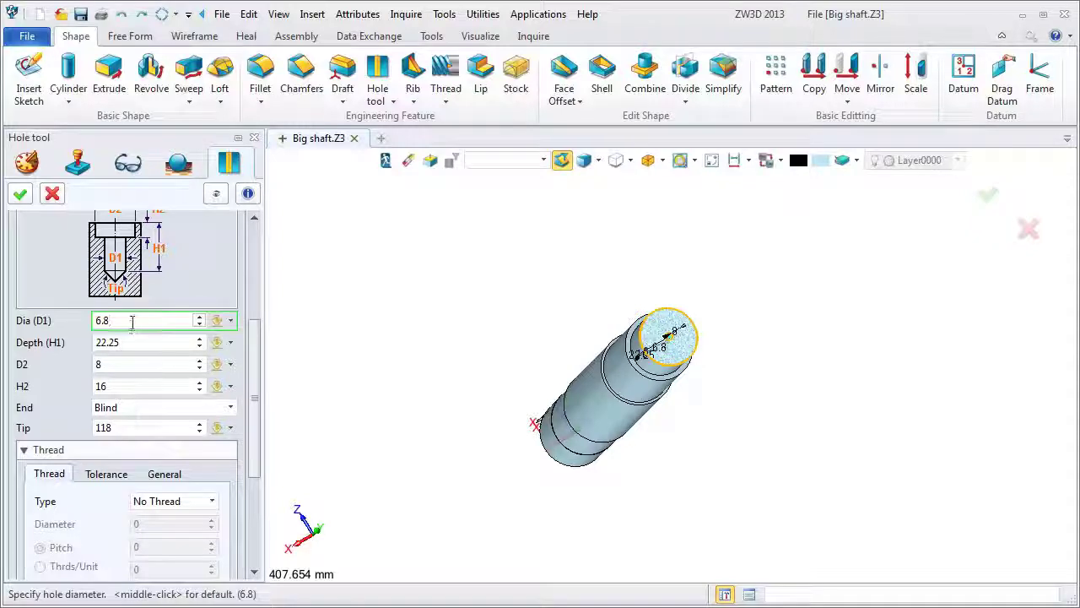
left_click(142, 339)
left_click(136, 325)
left_click(136, 345)
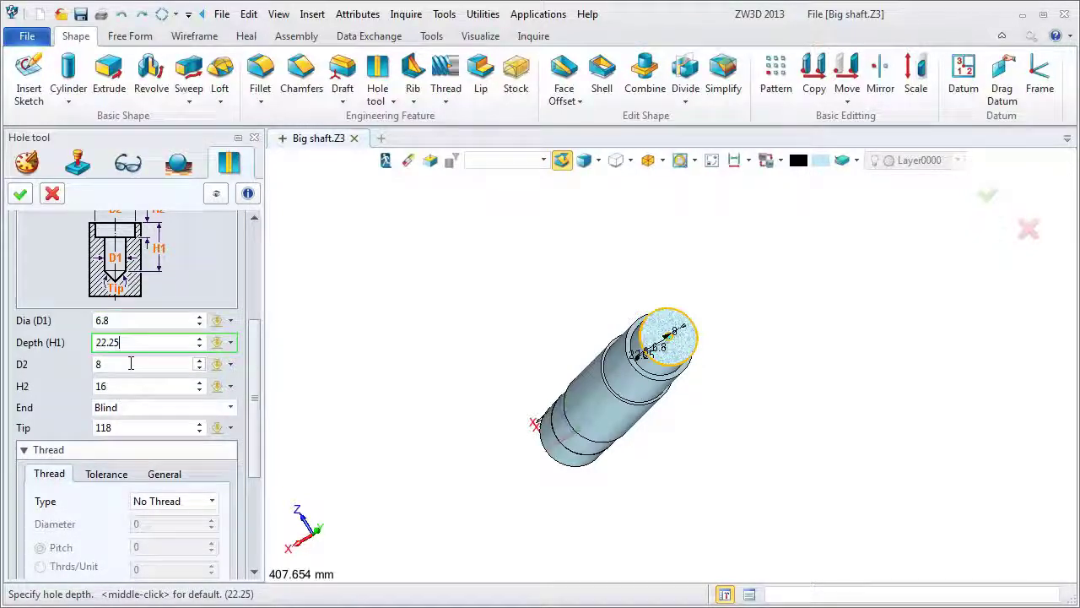
left_click(129, 364)
left_click_drag(252, 366, 258, 307)
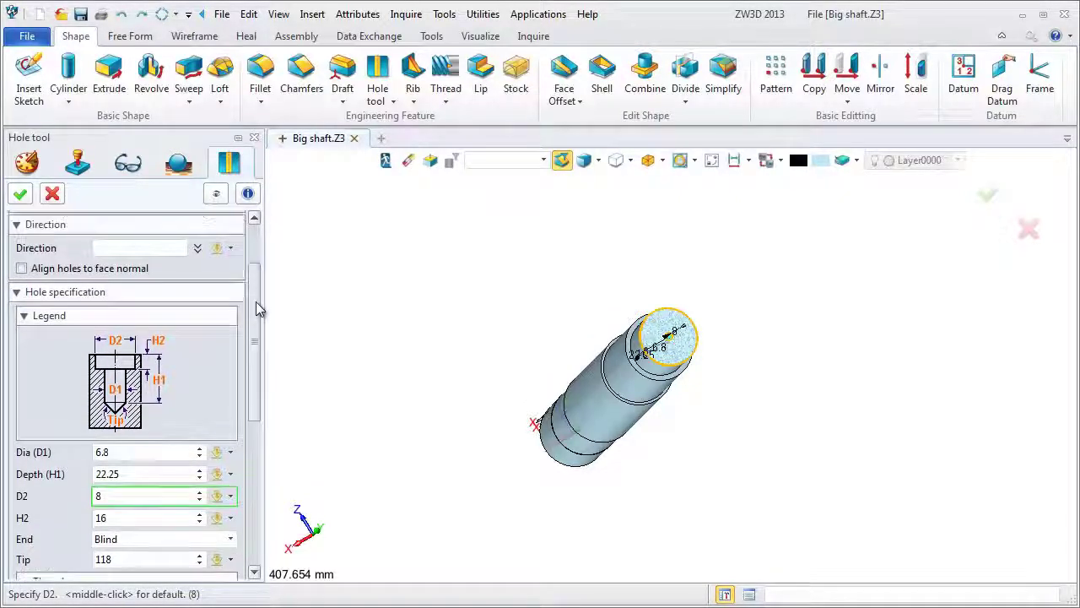
left_click(21, 194)
right_click_drag(436, 371, 485, 363)
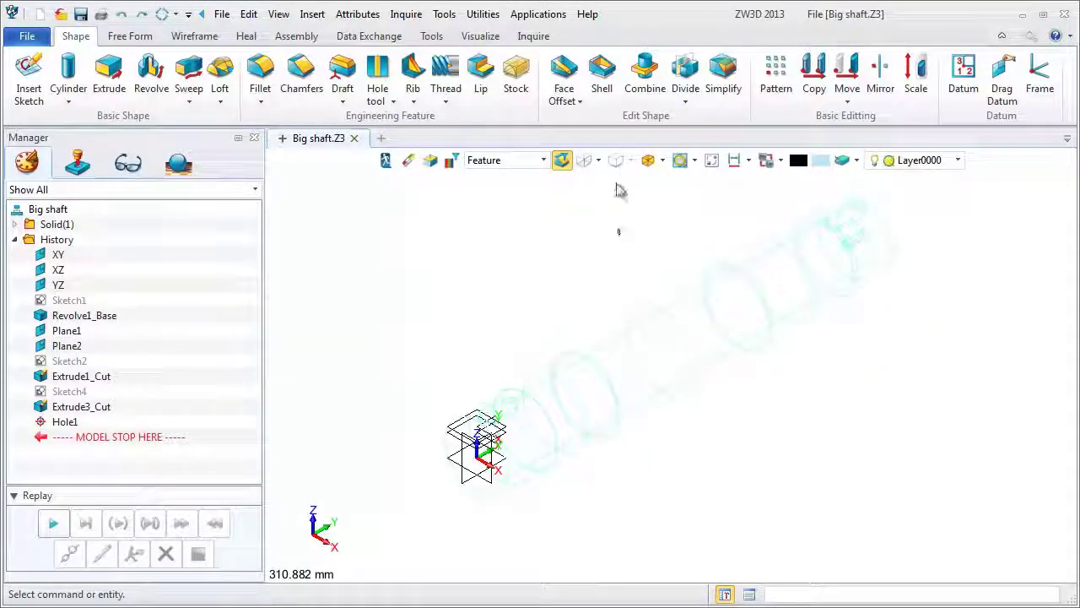
left_click(586, 162)
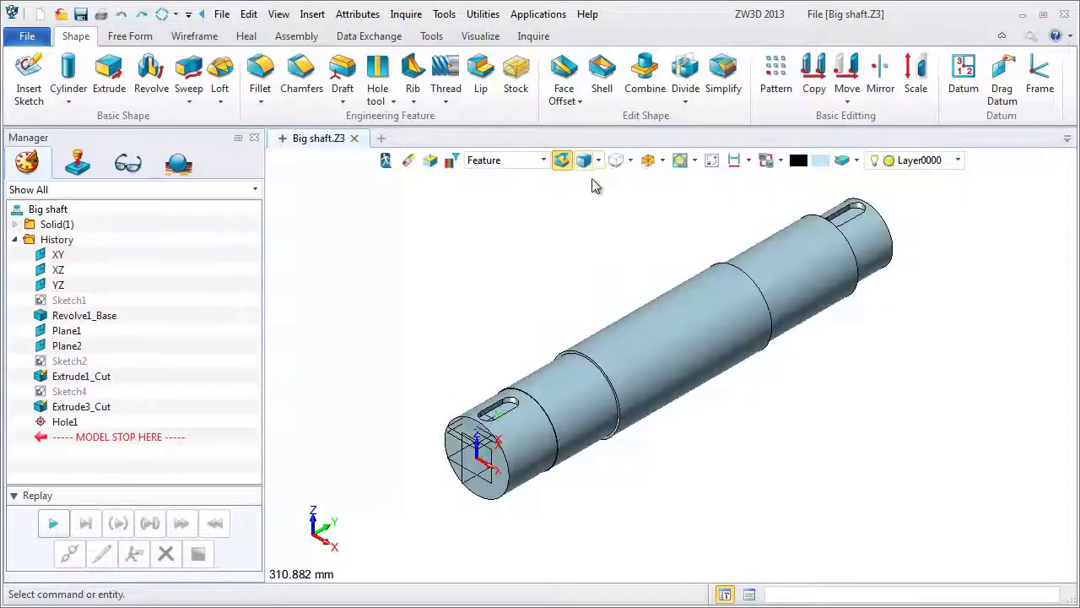